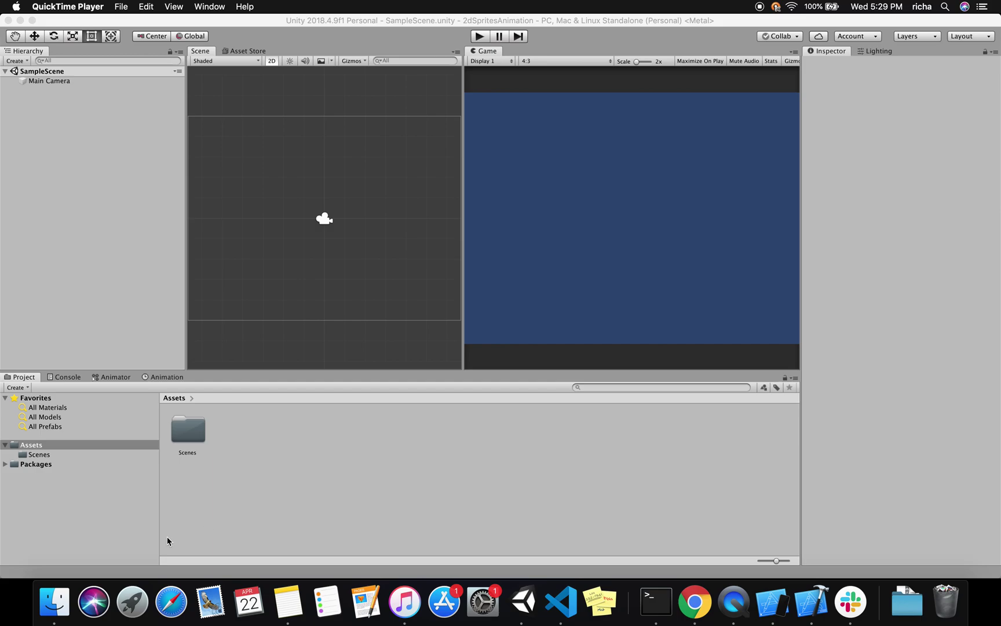
- Browse the Finder png folder of character frames, looking through the Idle, Jump and Run images
left_click(54, 601)
left_click(375, 301)
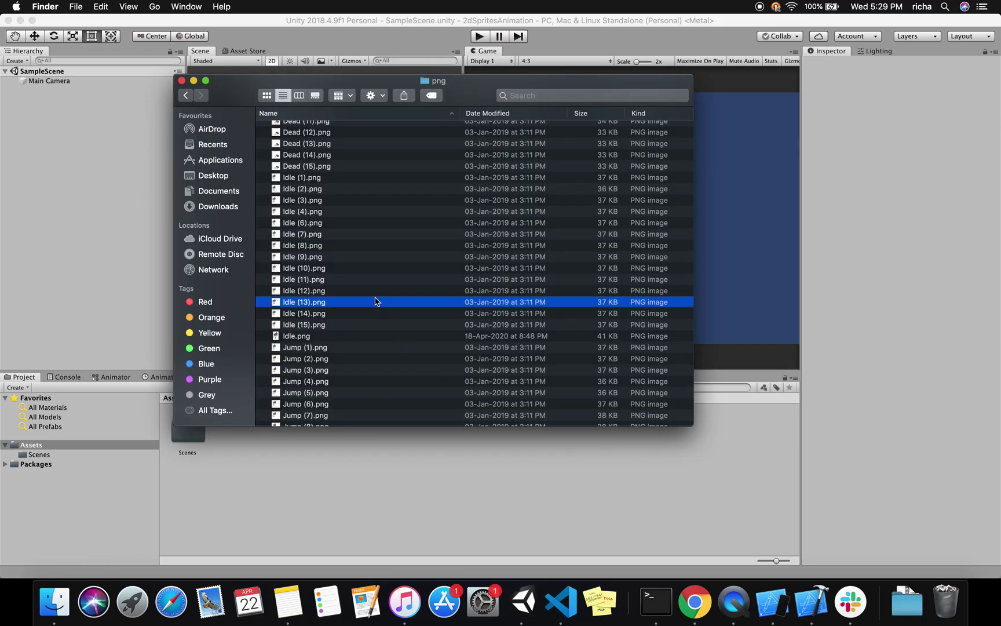
left_click(375, 211)
scroll(376, 185, "up", 3)
scroll(382, 289, "down", 10)
scroll(384, 303, "down", 4)
scroll(384, 304, "up", 10)
scroll(384, 303, "down", 10)
scroll(383, 304, "up", 10)
scroll(383, 303, "down", 6)
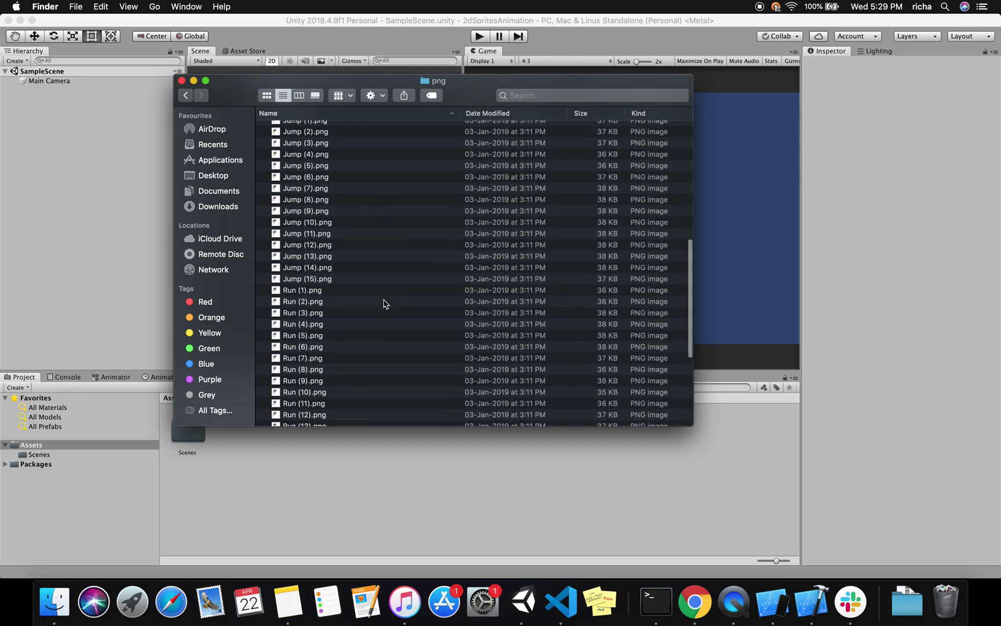
left_click(384, 246)
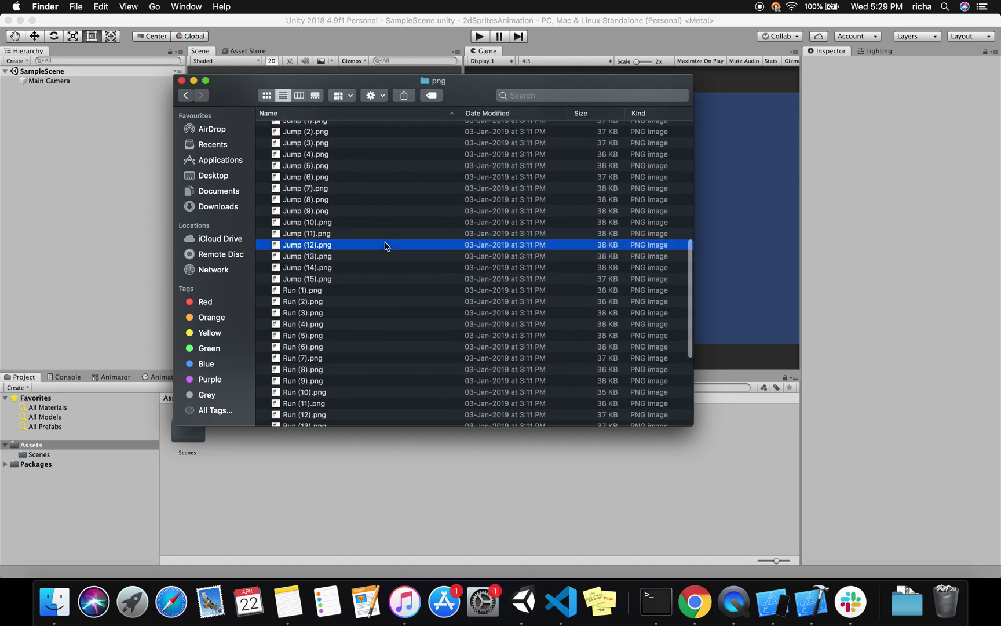
left_click(370, 294)
scroll(340, 320, "down", 2)
scroll(340, 320, "down", 5)
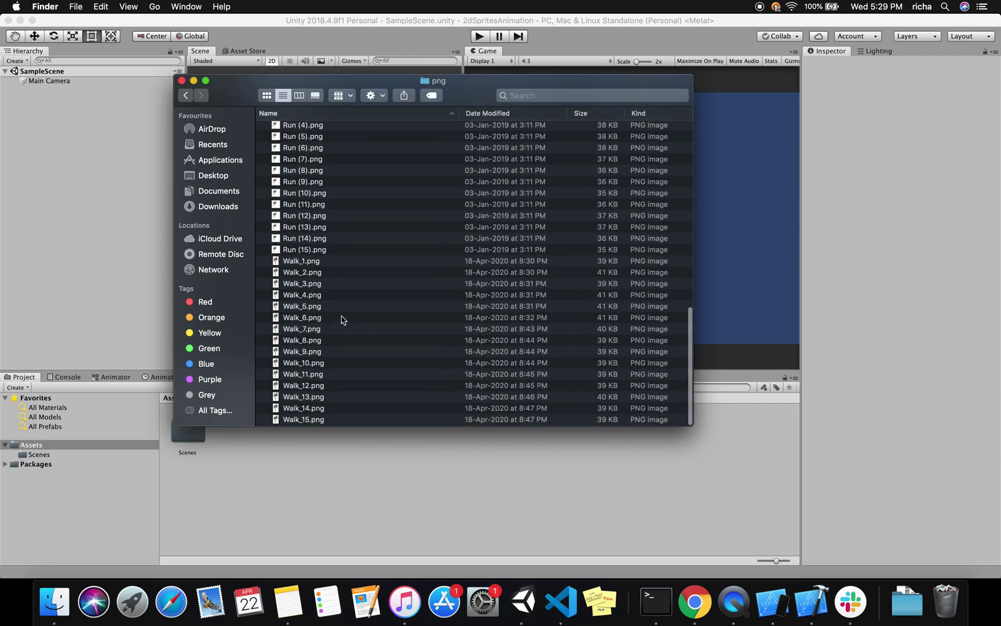
scroll(375, 296, "up", 2)
scroll(375, 296, "up", 15)
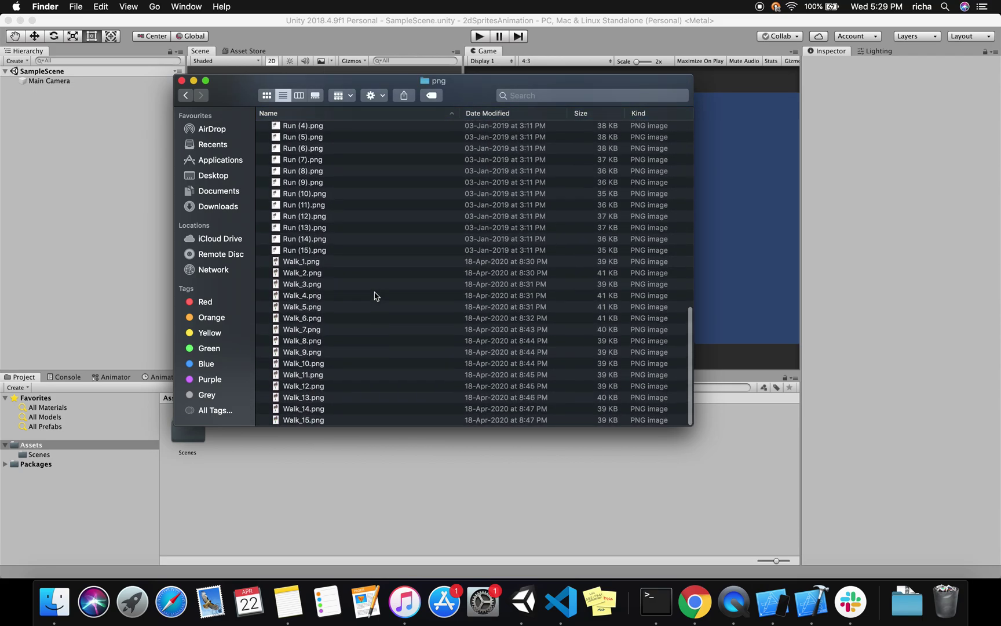
scroll(349, 266, "down", 15)
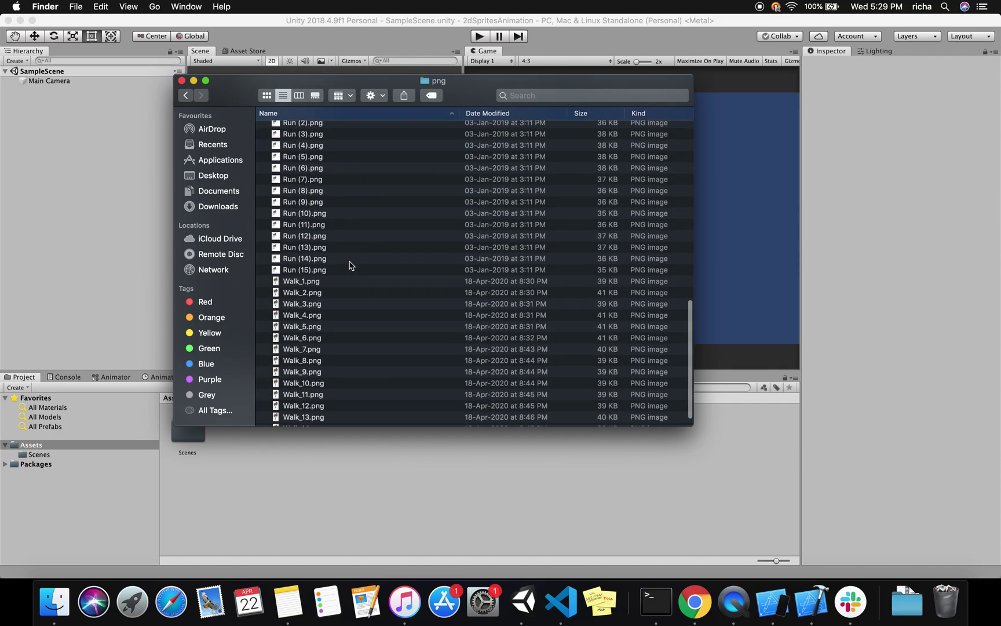
- Preview the Walk_1.png frame, then scroll back to the Walk files
double_click(296, 282)
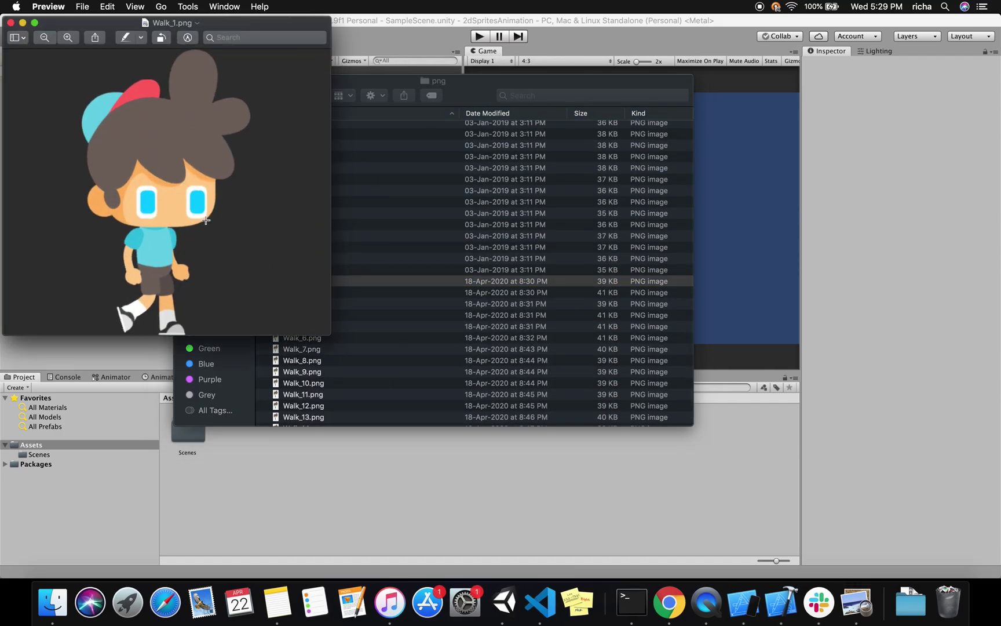
left_click(10, 25)
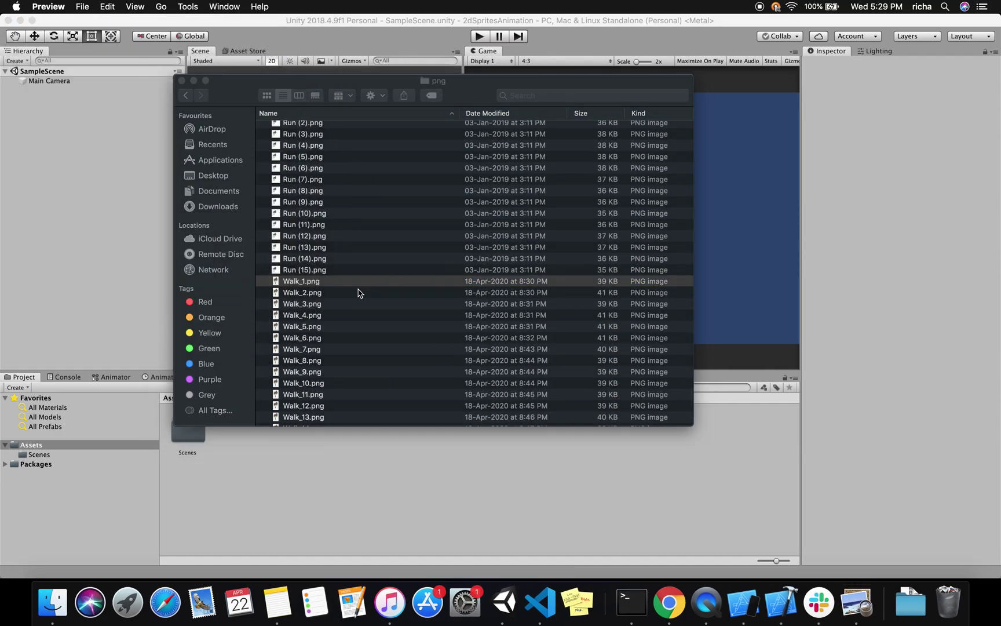
scroll(357, 186, "up", 5)
scroll(350, 191, "up", 5)
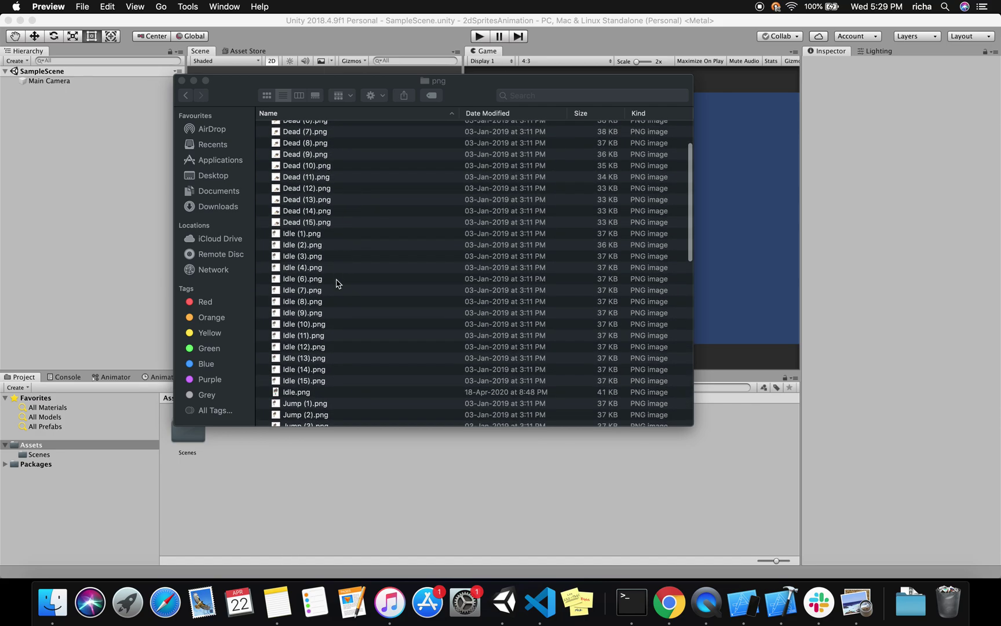
scroll(380, 346, "down", 10)
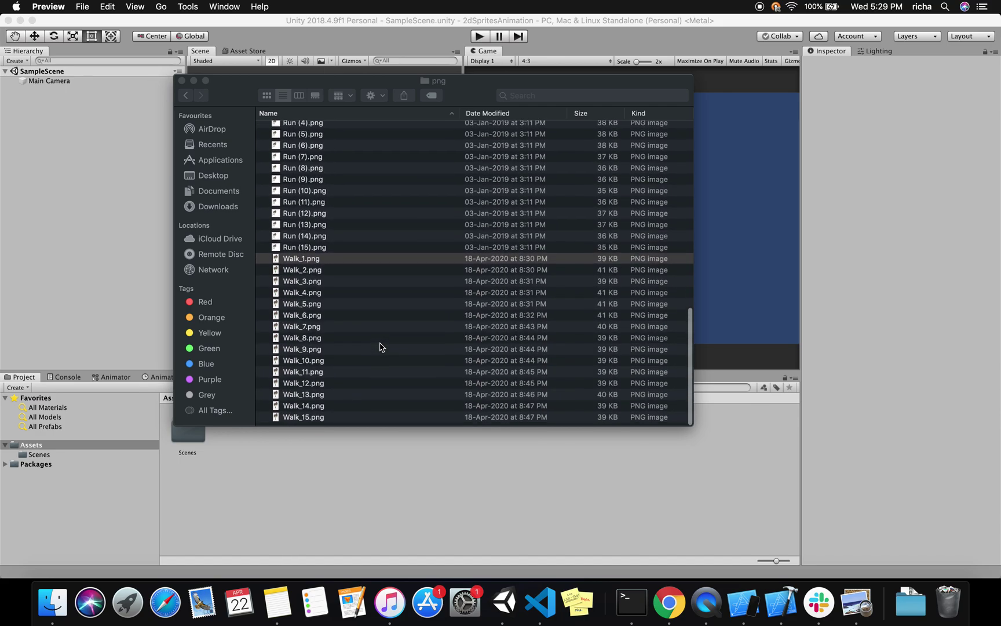
scroll(371, 319, "up", 5)
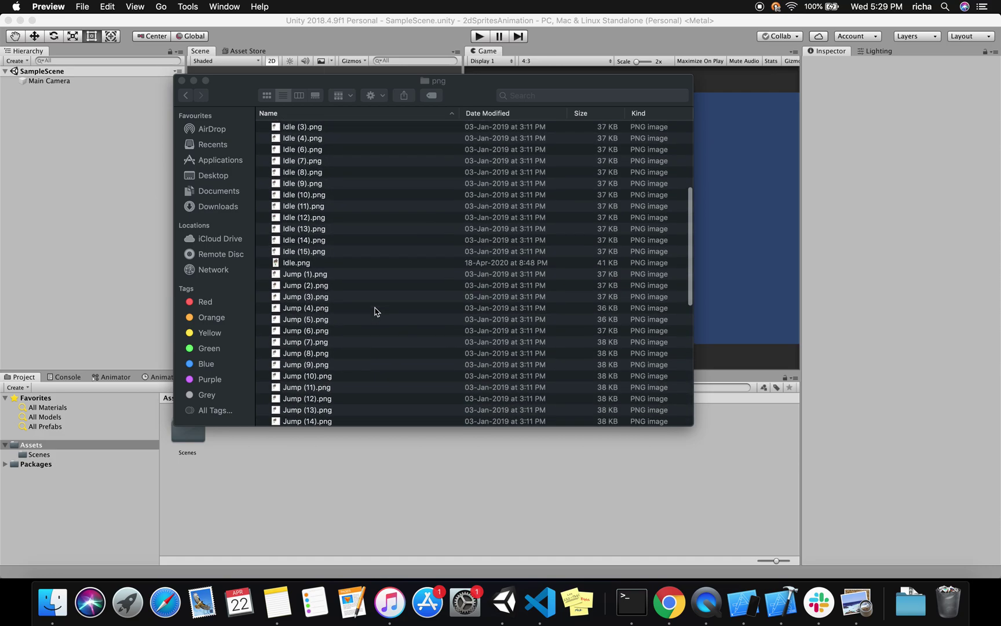
scroll(375, 311, "down", 5)
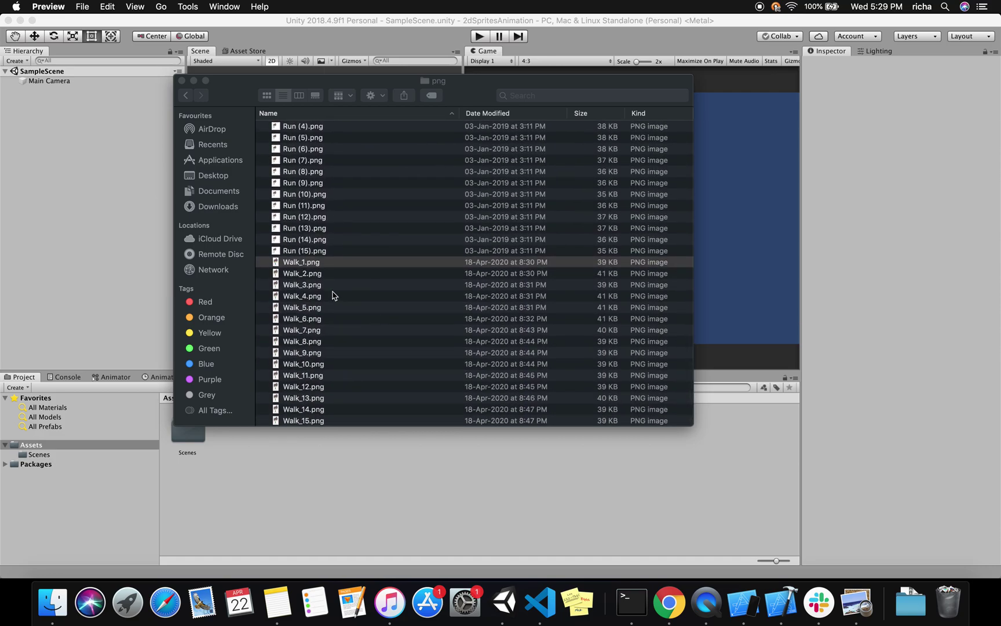
- Select Walk_1.png through Walk_15.png, then bring Unity back to the front
left_click(326, 263)
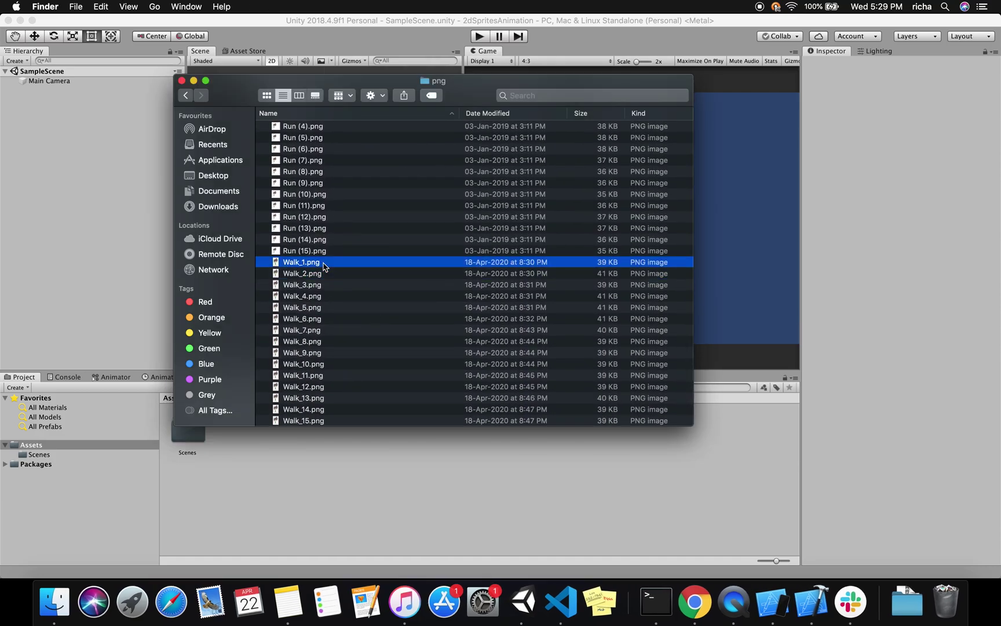
key("shift+Down")
key("shift+Down")
key("shift+Down")
key("shift+Down")
key("shift+Down")
key("shift+Down")
key("shift+Down")
key("shift+Down")
key("shift+Down")
key("shift+Down")
key("shift+Down")
key("shift+Down")
key("shift+Down")
key("shift+Down")
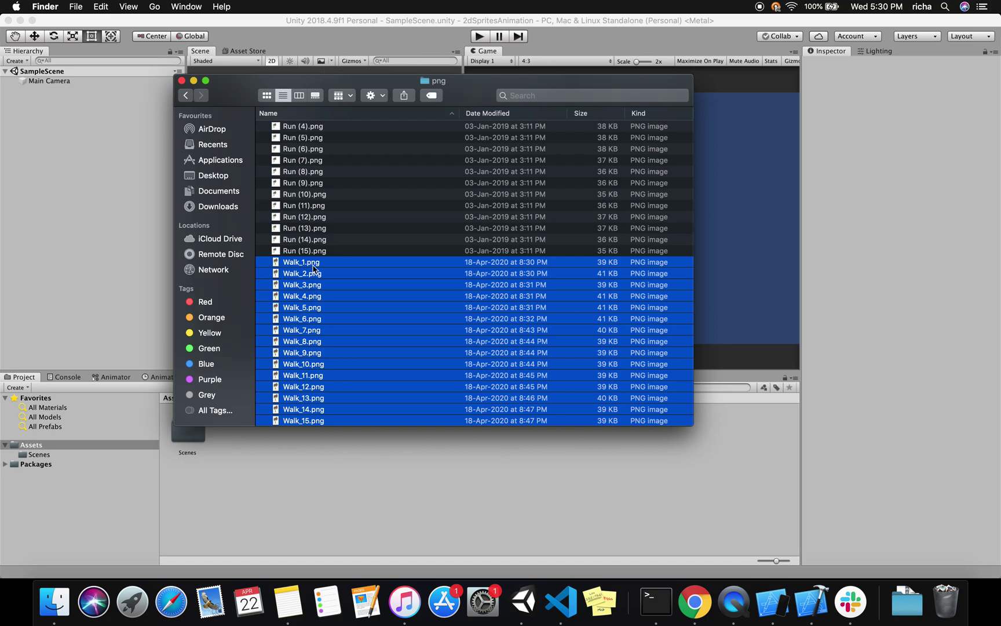
left_click(317, 452)
- Create a 'sprites' folder in the Project panel's Assets and open it
right_click(304, 458)
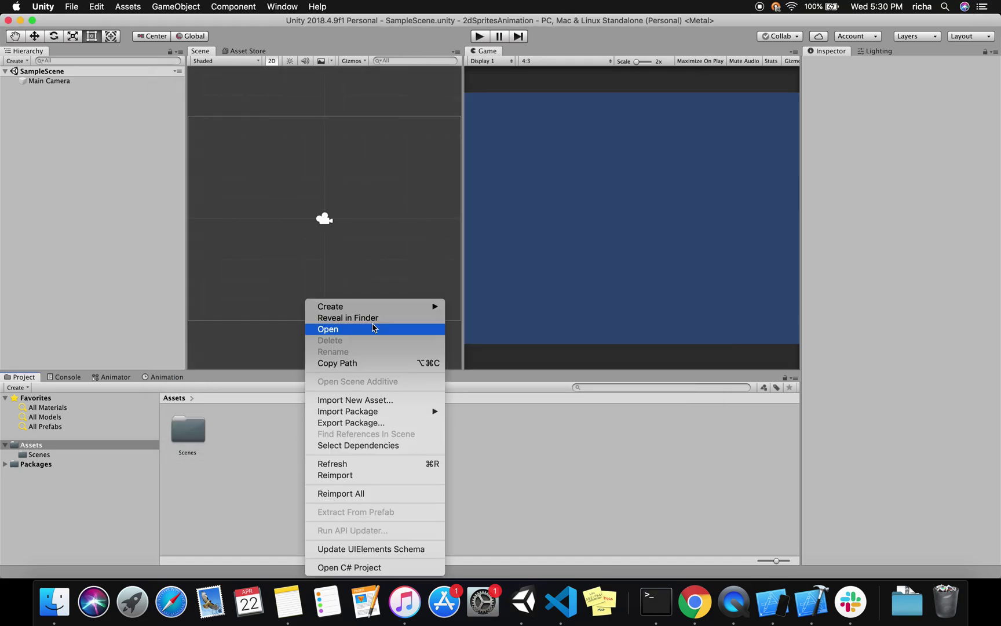
mouse_move(384, 308)
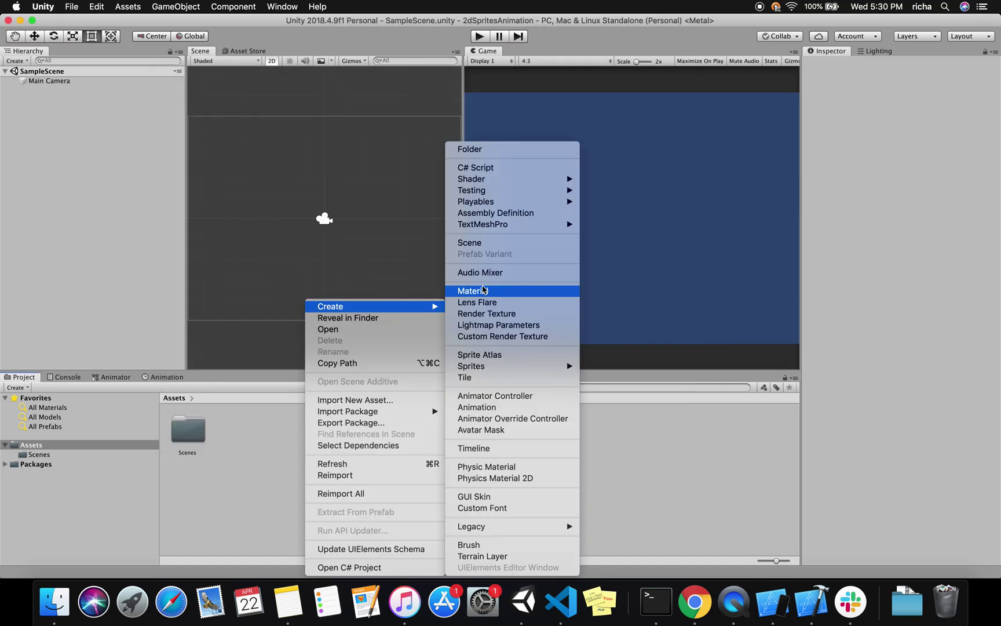
left_click(502, 156)
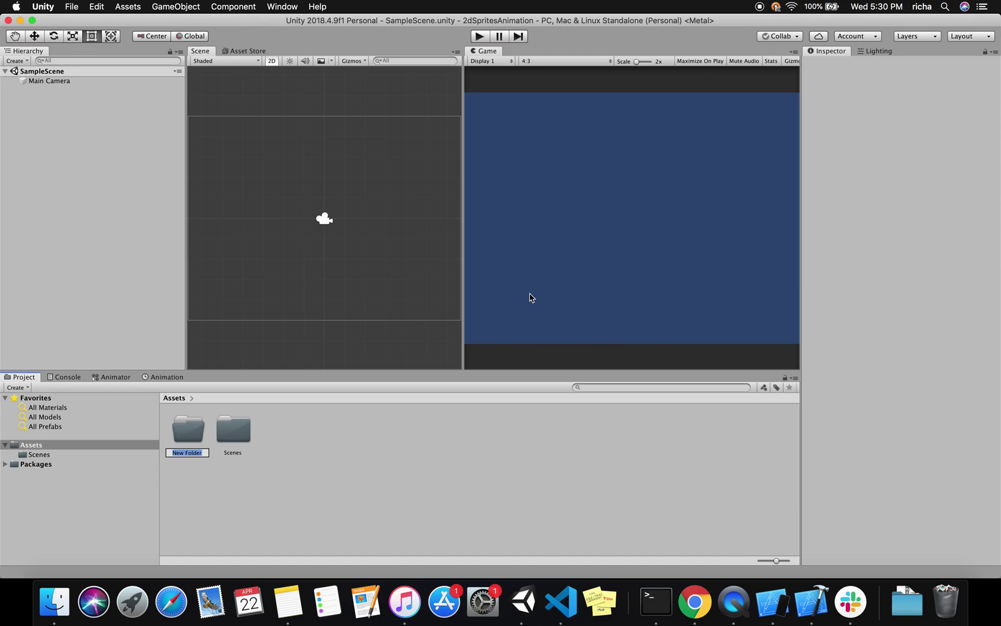
type("sprites")
key("Return")
double_click(227, 429)
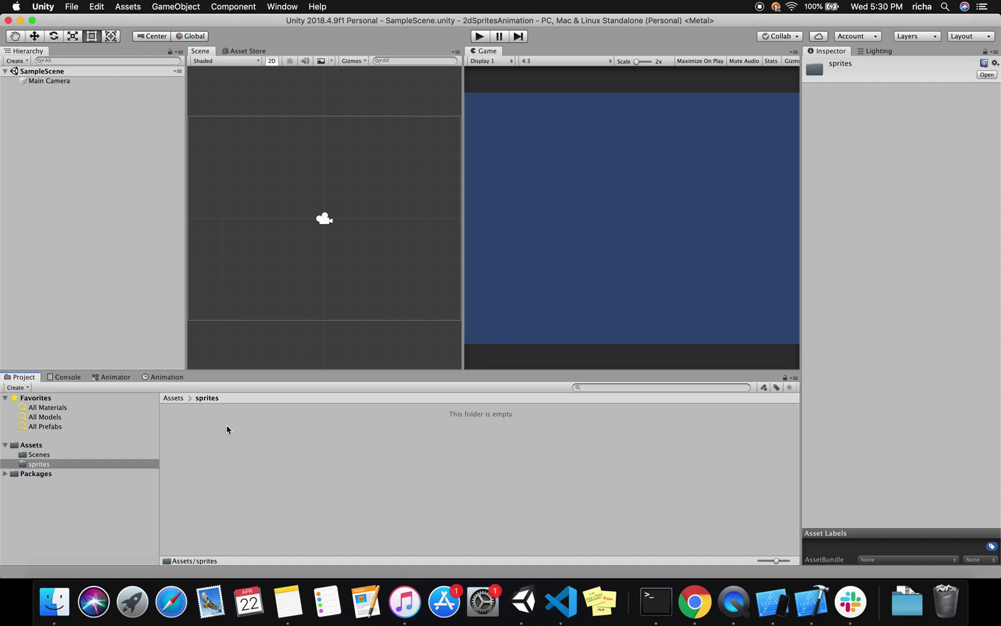
- Drag the fifteen selected Walk images from Finder into Unity's sprites folder
left_click(54, 602)
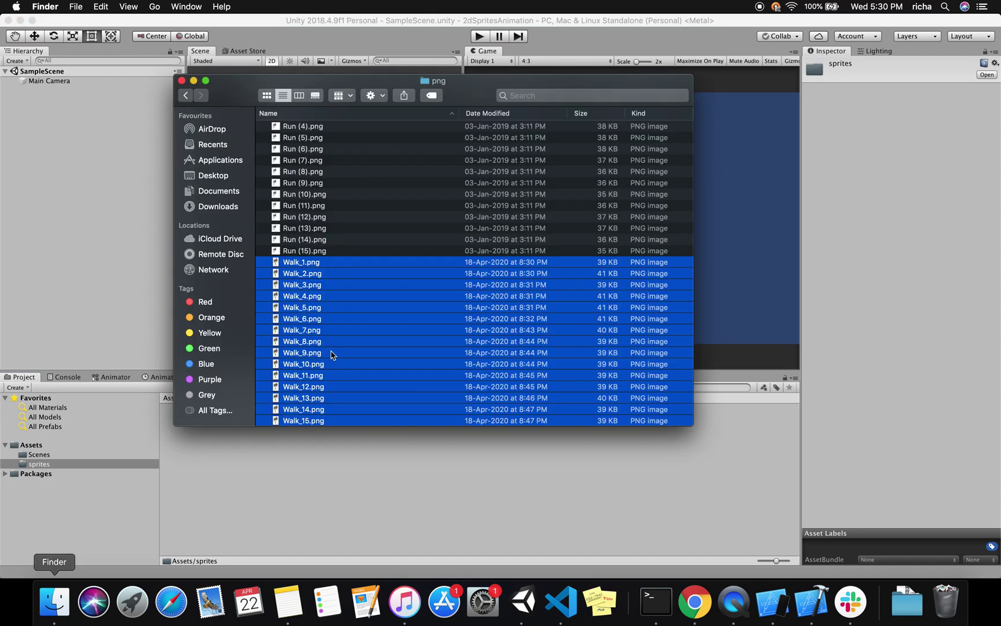
left_click_drag(371, 326, 280, 471)
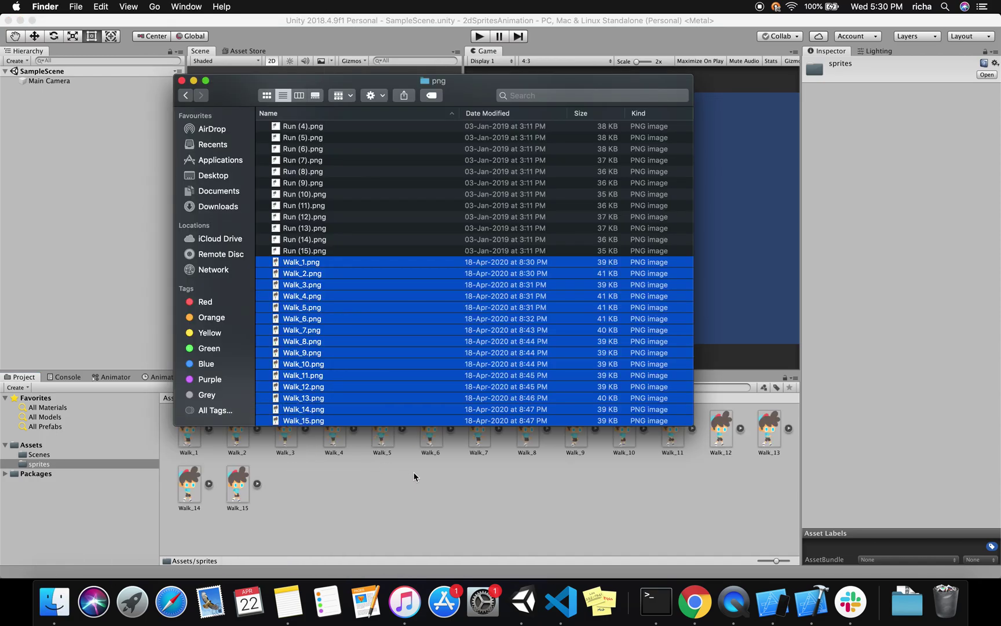
left_click(399, 285)
- Find Idle (7).png in Finder and drag it into the sprites folder as well
scroll(371, 197, "up", 10)
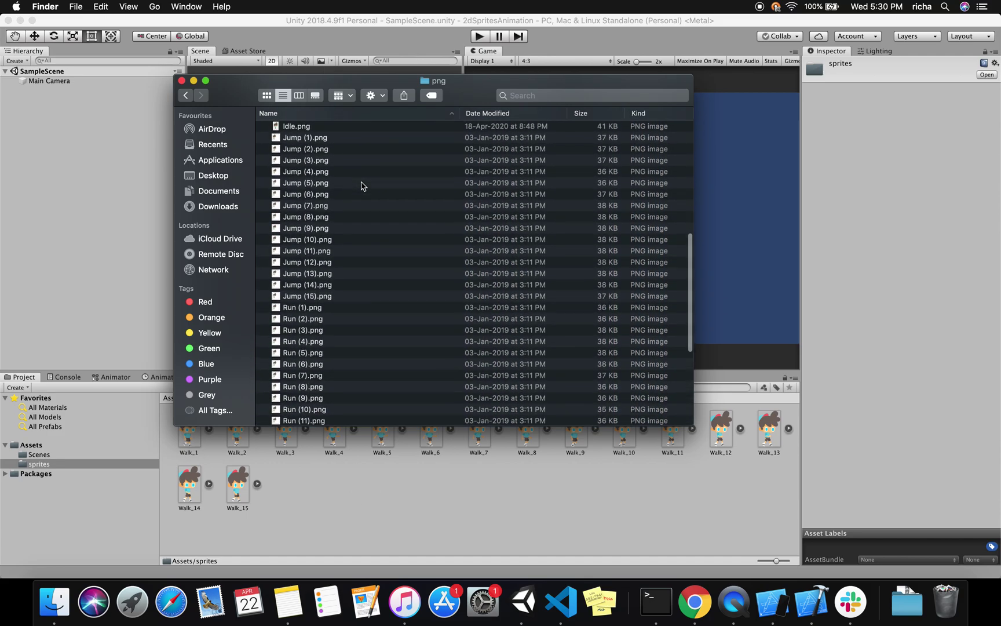
scroll(361, 185, "up", 3)
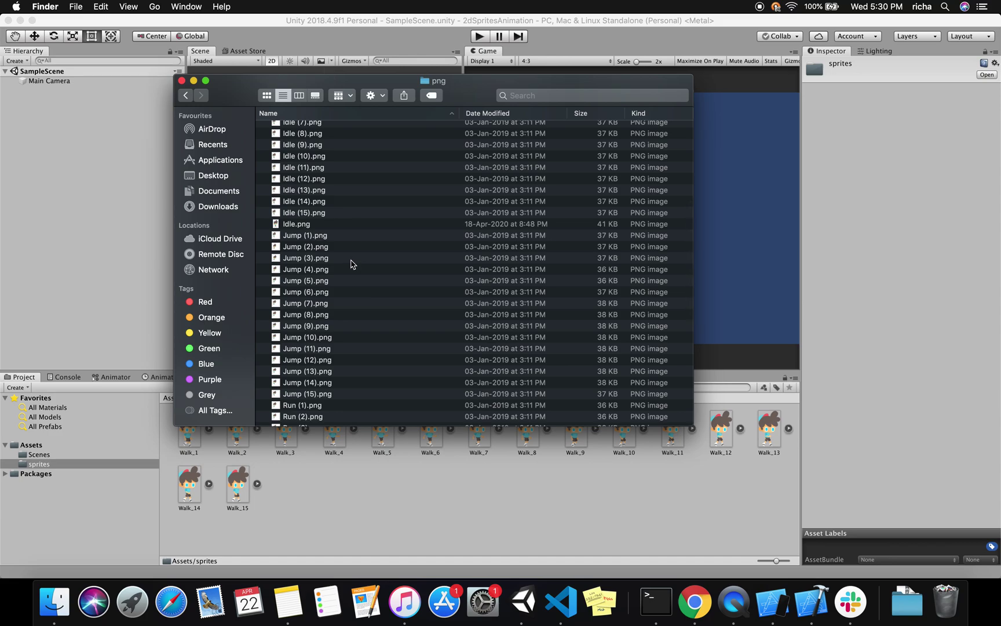
scroll(337, 221, "up", 6)
left_click(321, 242)
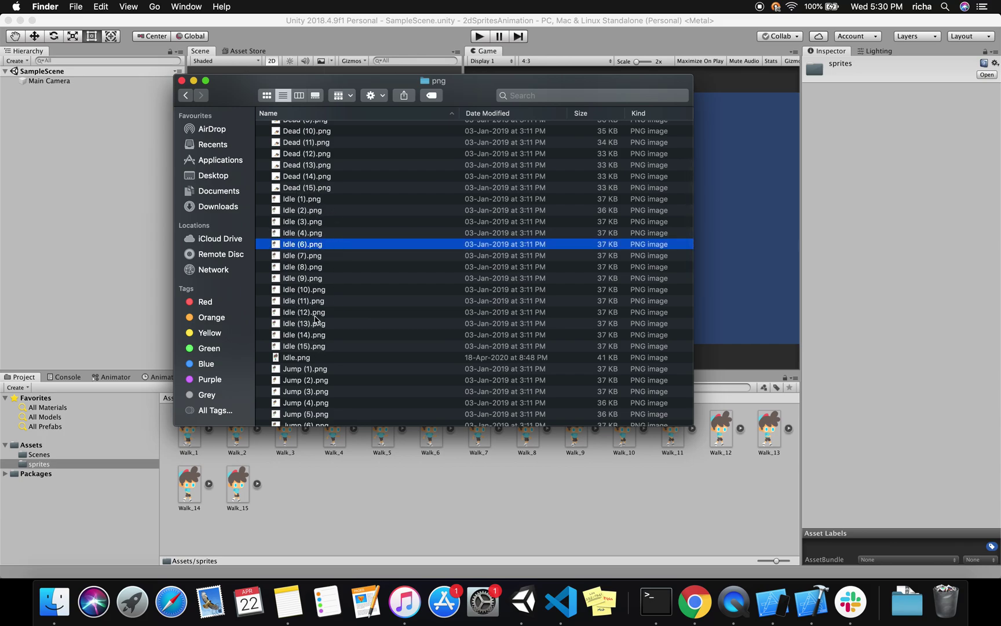
left_click_drag(314, 258, 370, 501)
left_click(417, 497)
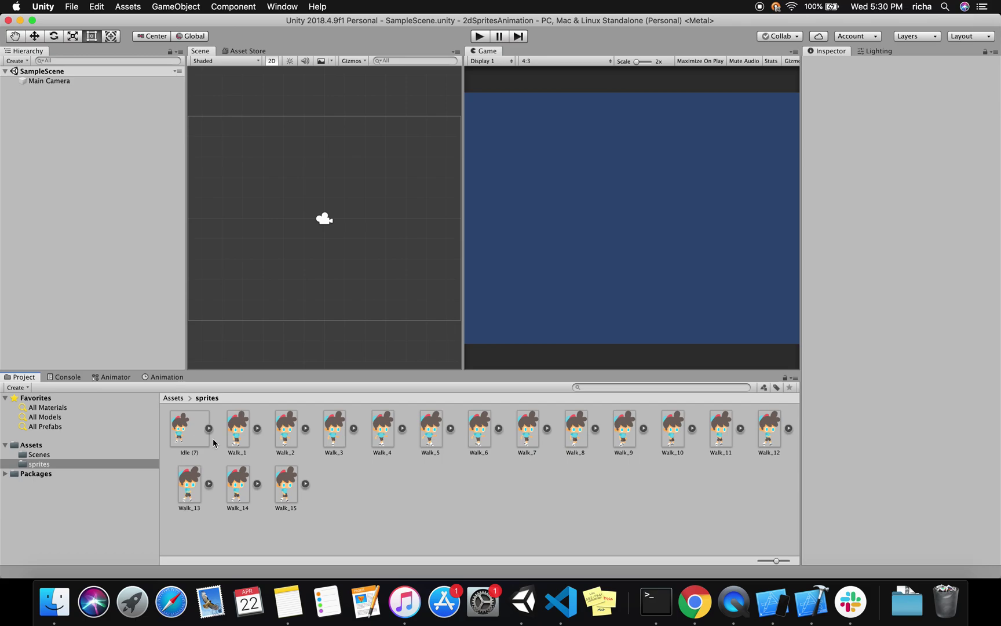
- Select sprites Walk_1 through Walk_15 and drop them into the Scene view as an animation
left_click(238, 431)
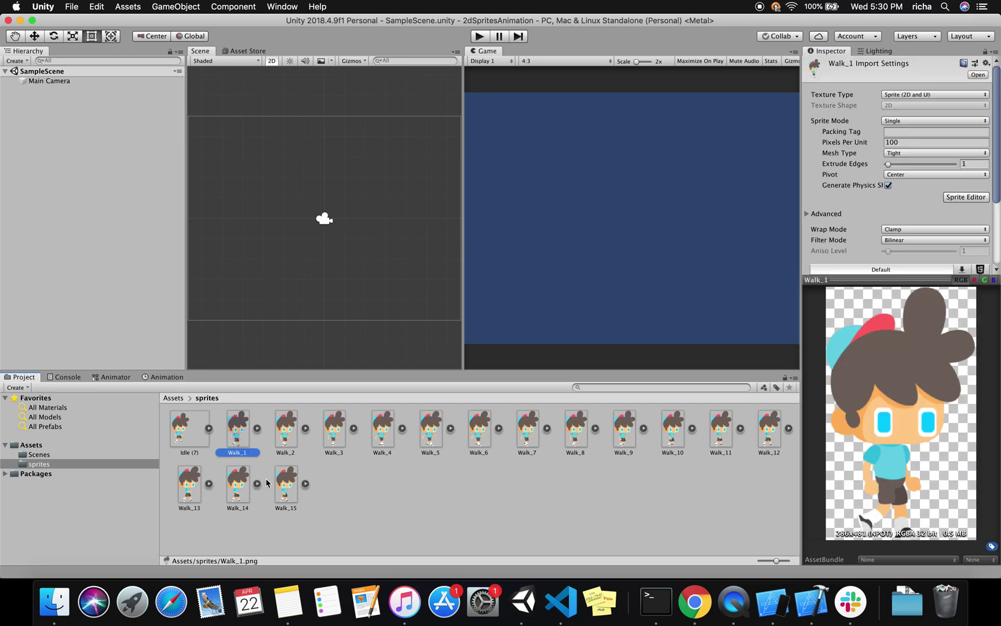
left_click(267, 513, "shift")
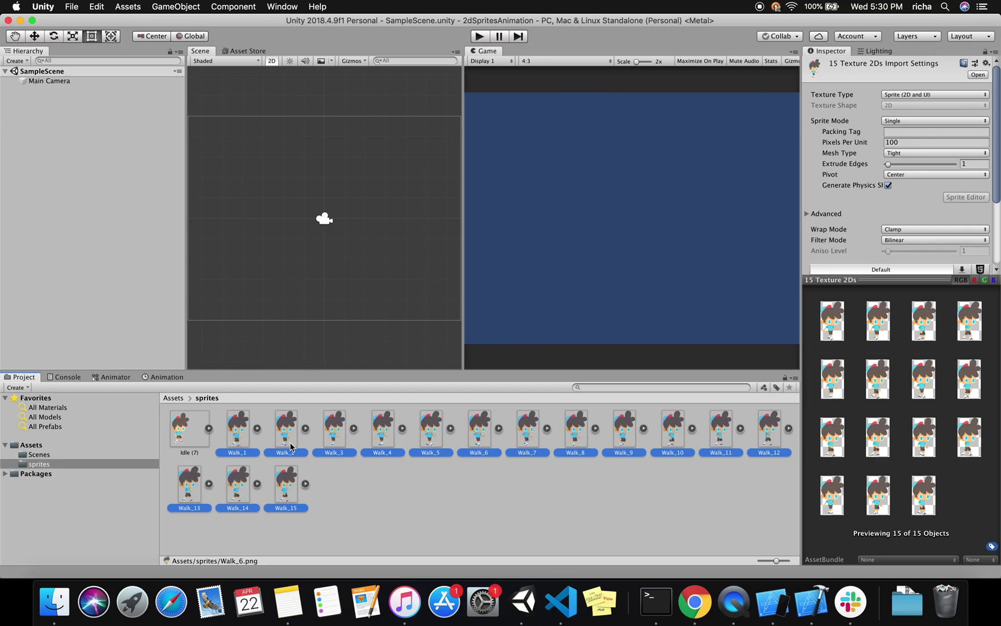
left_click_drag(290, 445, 259, 189)
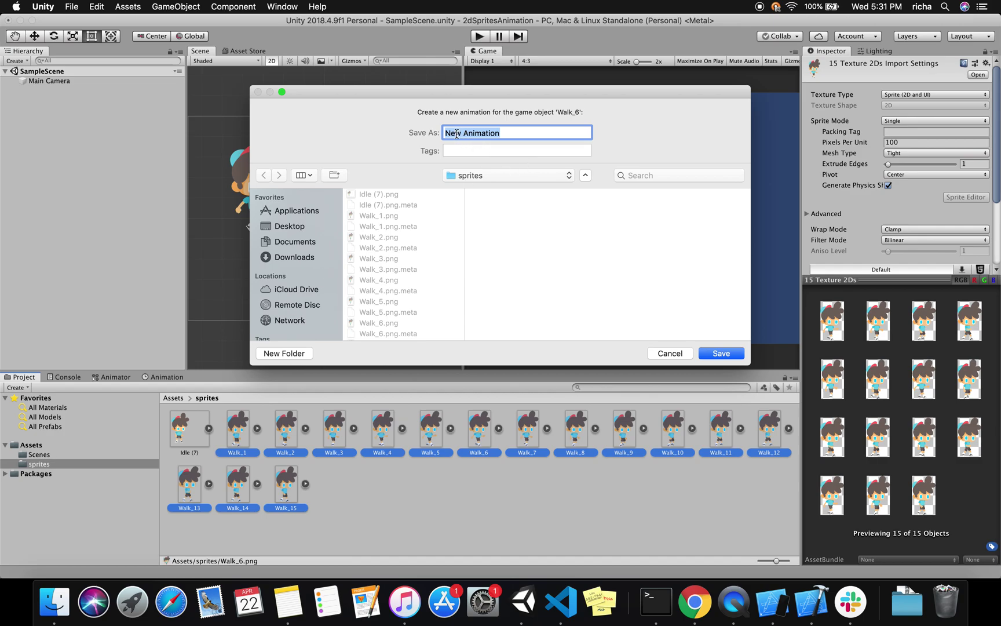
- Save the clip as 'walk' inside a new Animation folder created under Assets
left_click(491, 178)
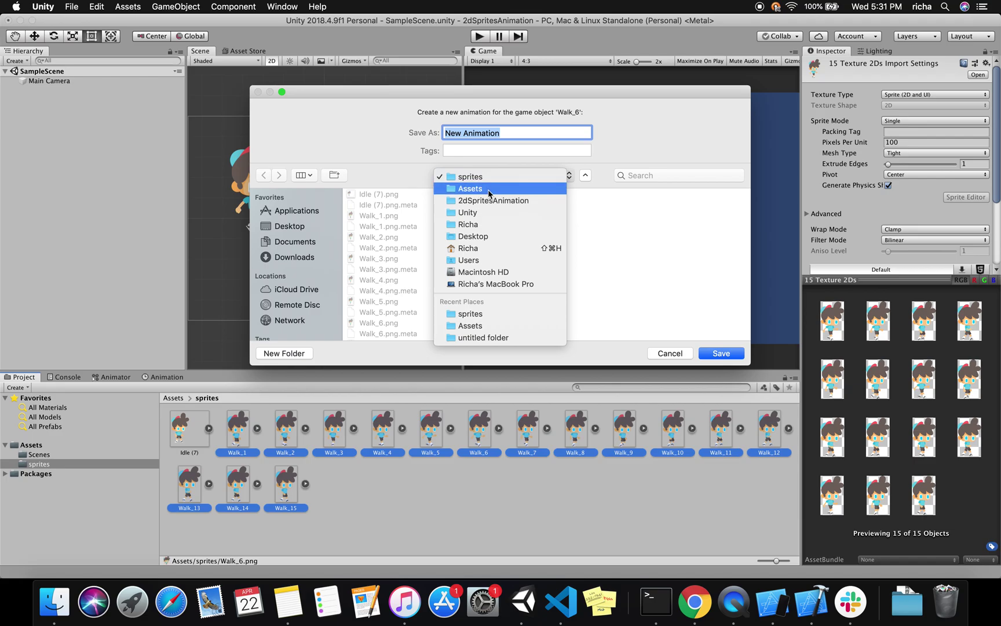
left_click(490, 189)
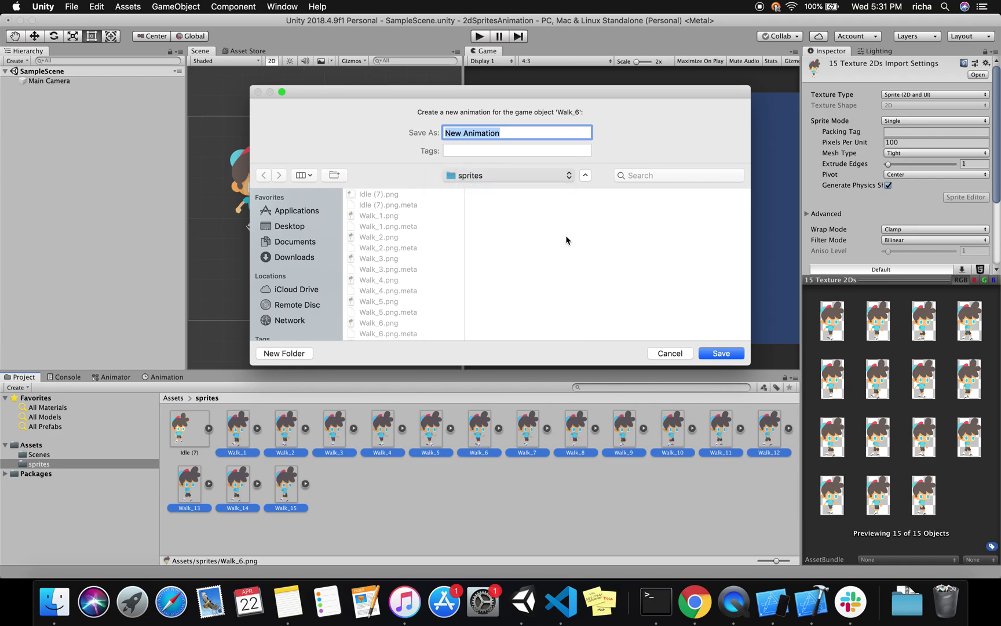
left_click(306, 353)
type("Animation")
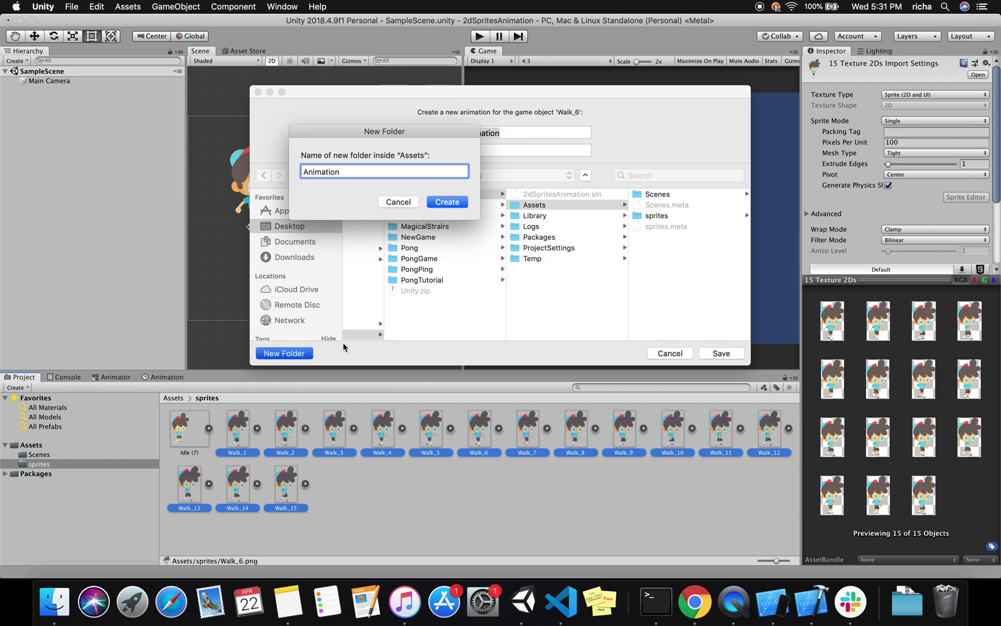
left_click(444, 202)
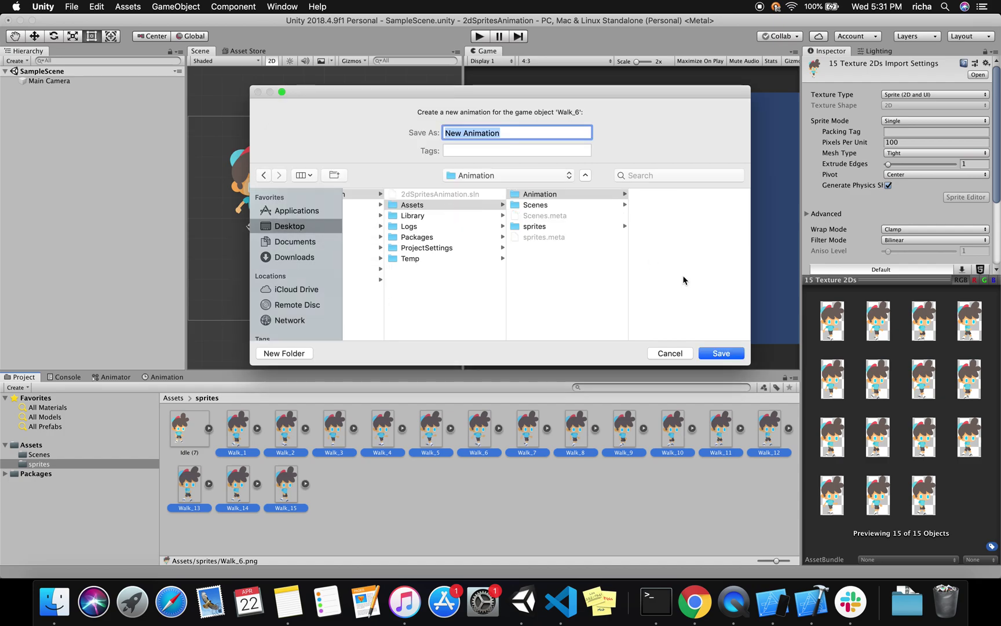
left_click(616, 196)
left_click(527, 133)
type("walk")
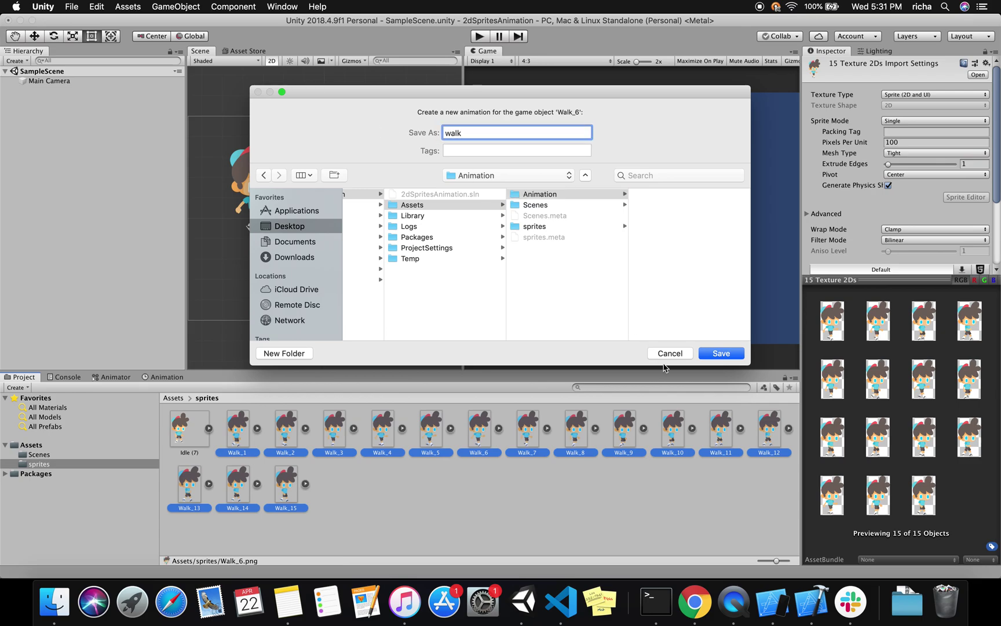
left_click(726, 355)
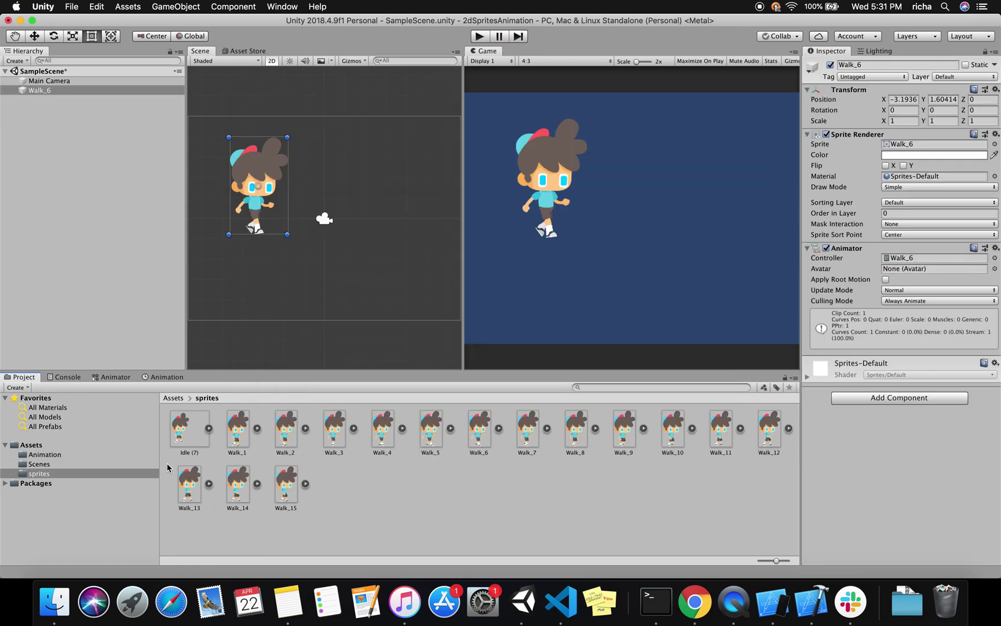
- Open the Animation folder and inspect the character's Animator graph and walk clip timeline
left_click(41, 454)
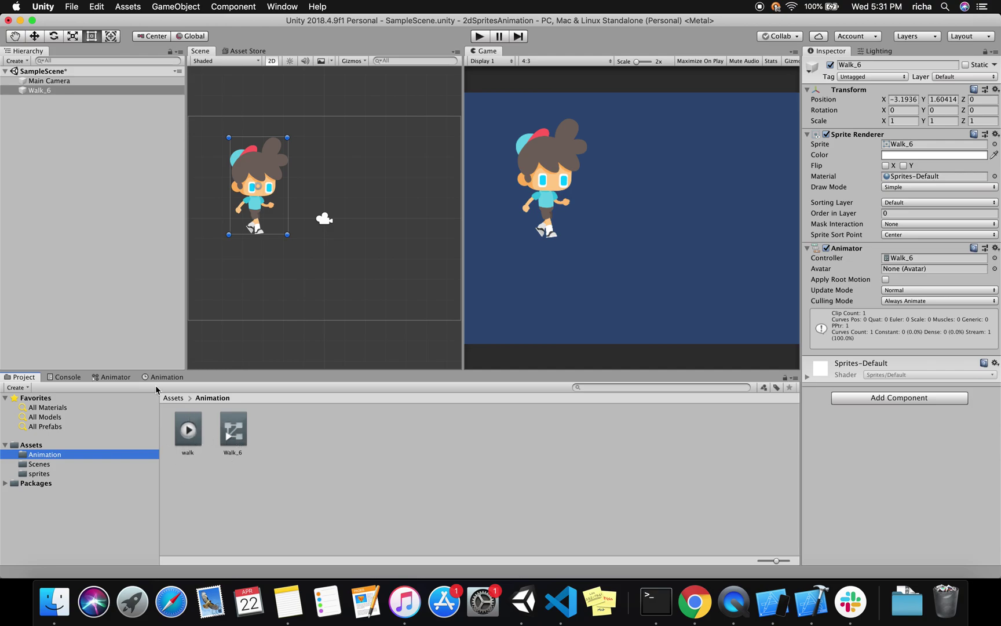
left_click(114, 377)
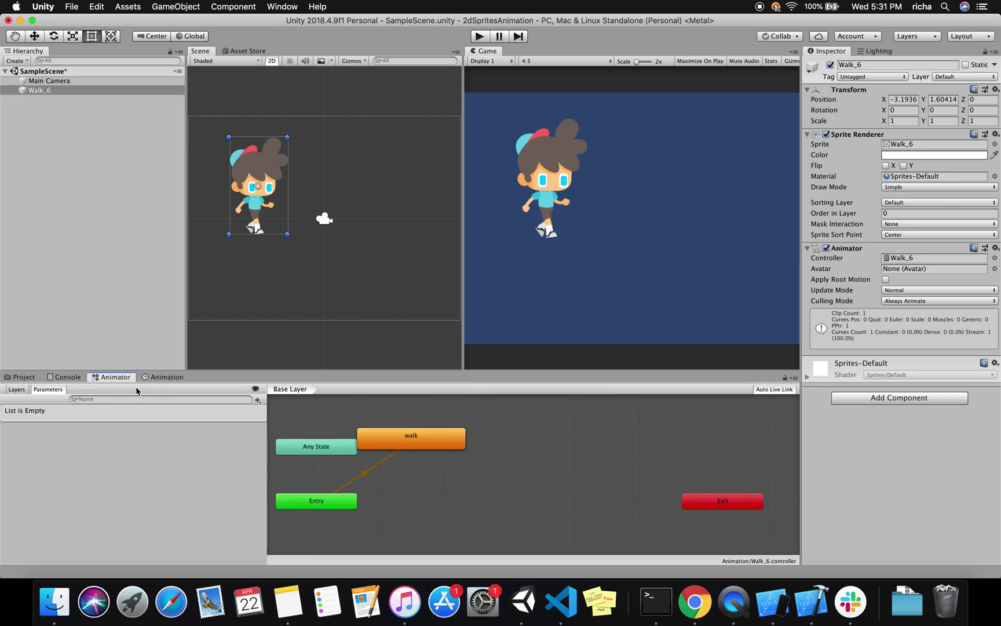
left_click(165, 378)
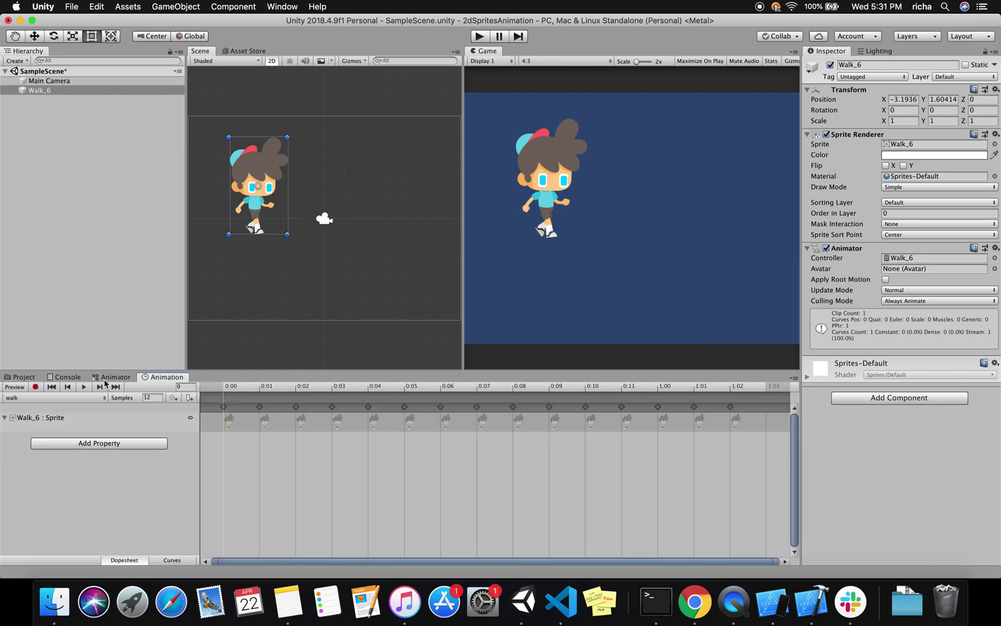
left_click(243, 310)
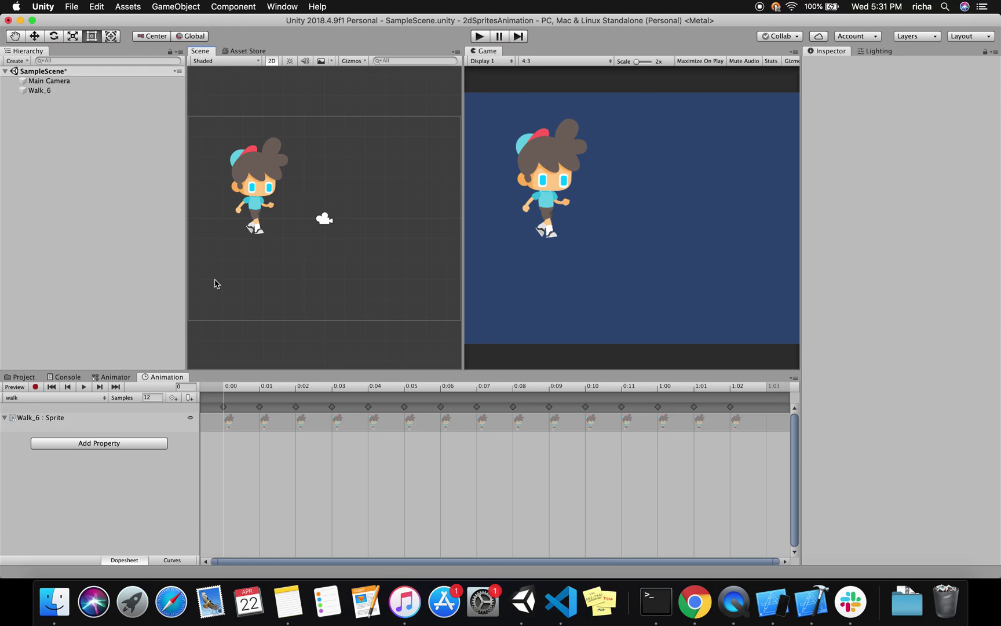
left_click(259, 194)
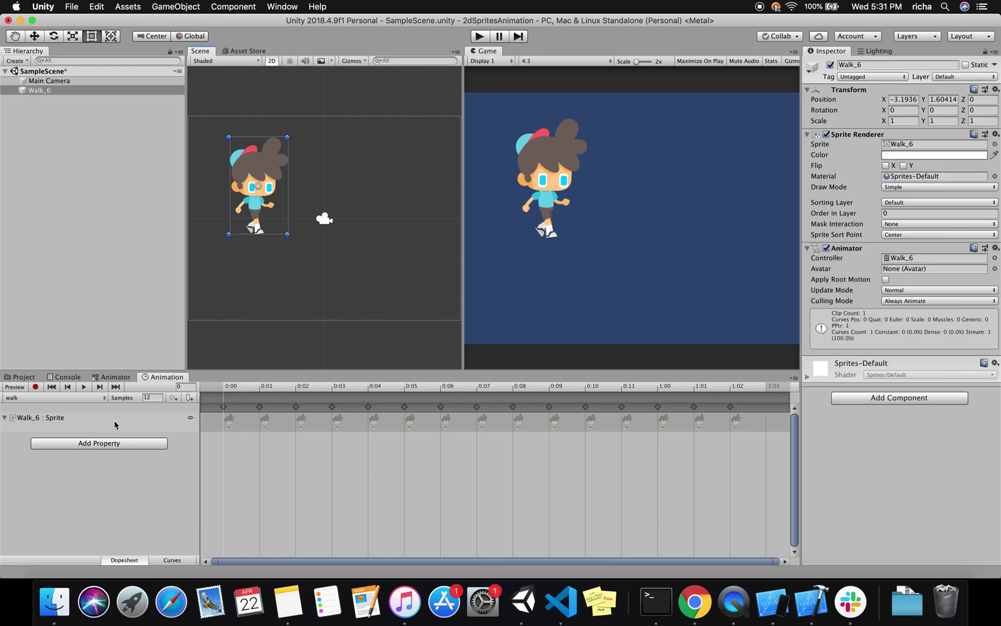
- Preview the walk animation, run and stop the scene, then dock the Animation tab beside Scene
left_click(84, 389)
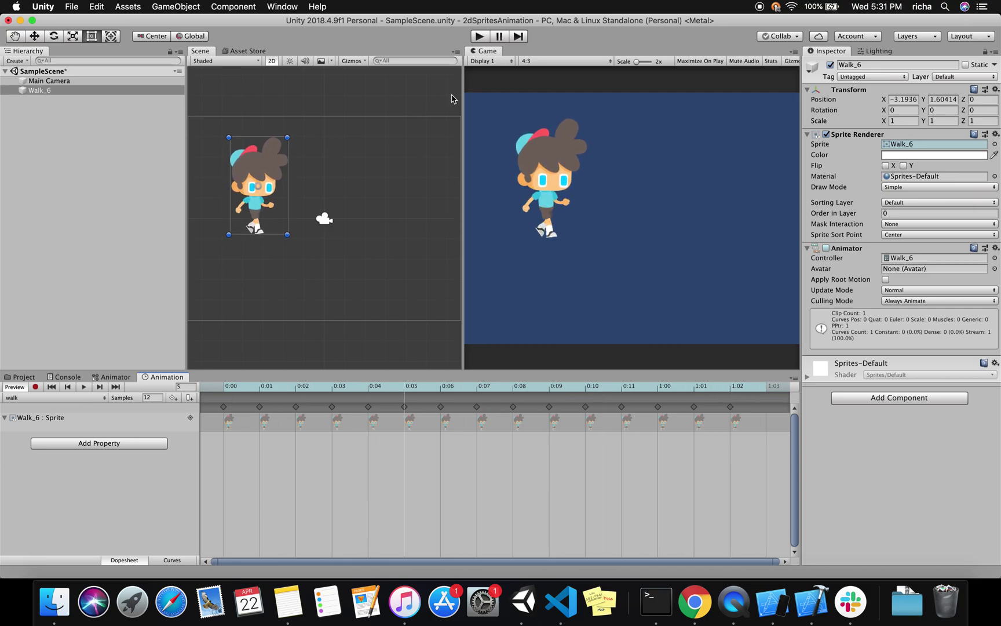
left_click(478, 37)
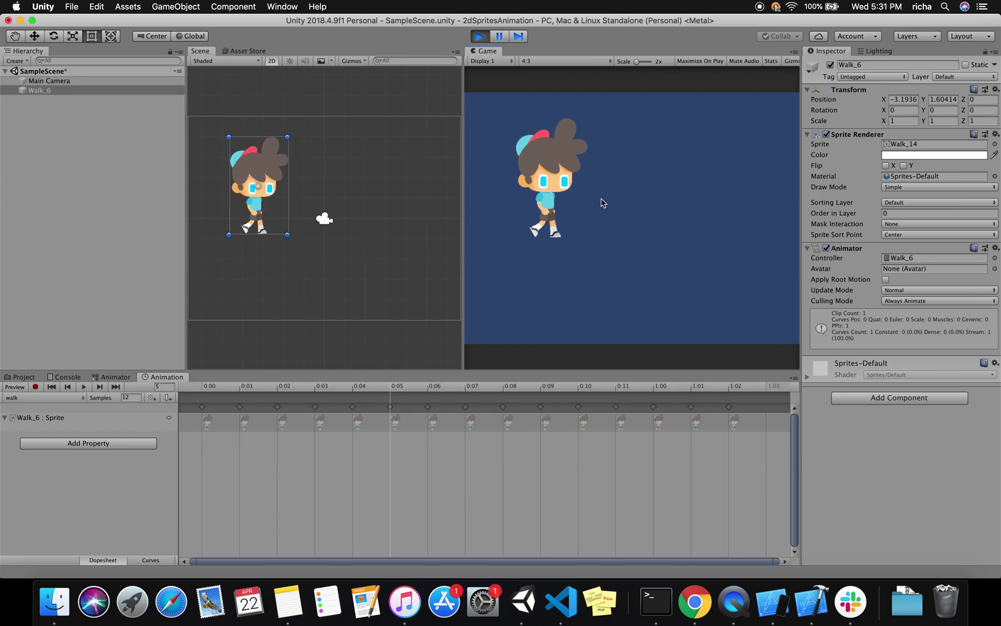
left_click(482, 39)
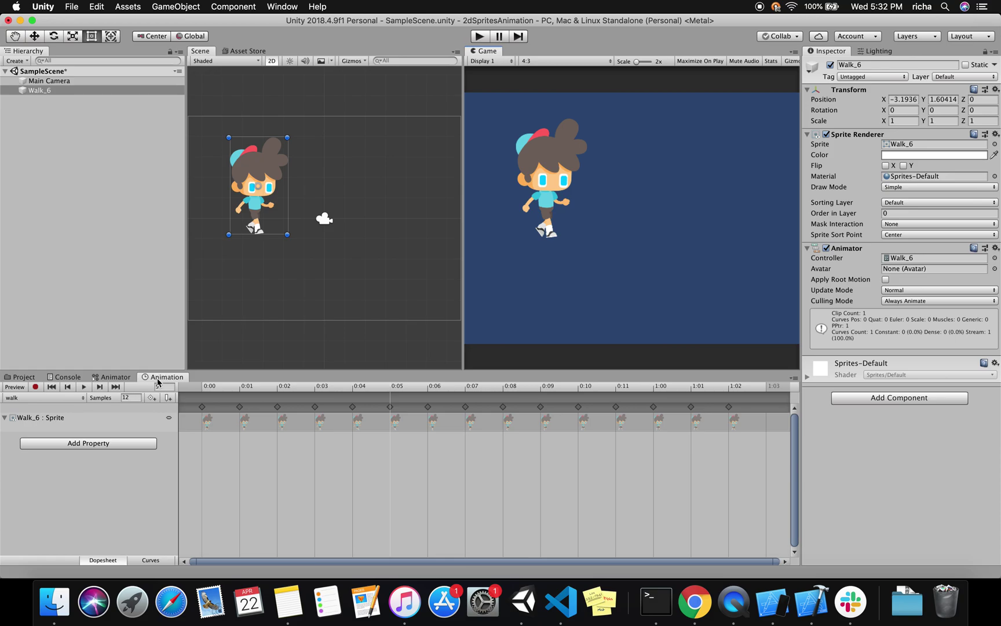
left_click_drag(158, 382, 332, 168)
left_click_drag(293, 115, 286, 56)
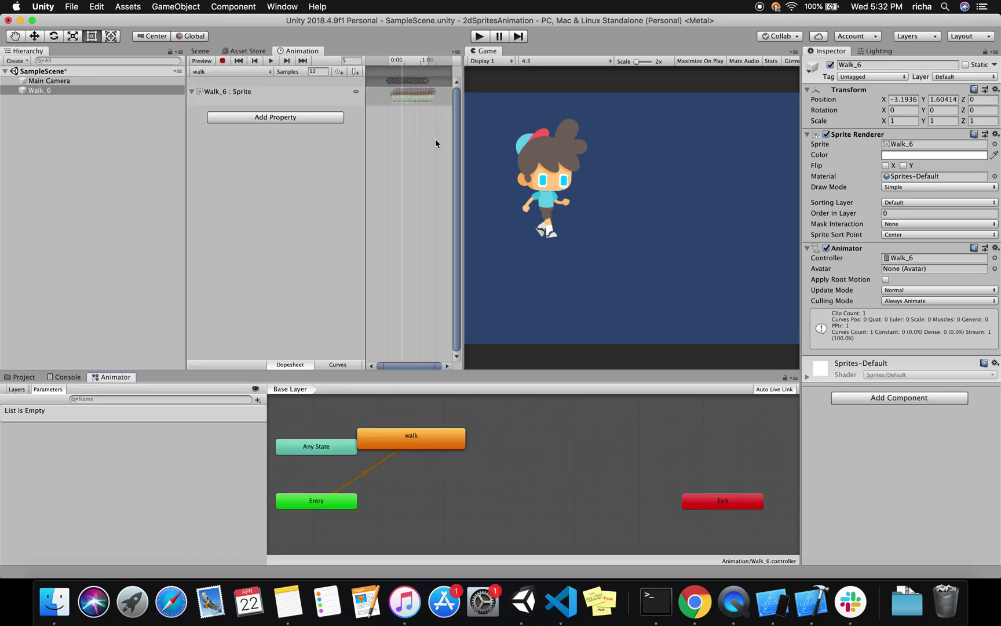
- Create a new clip named 'idle' and drag the Idle (7) sprite from sprites into its dopesheet
left_click(268, 72)
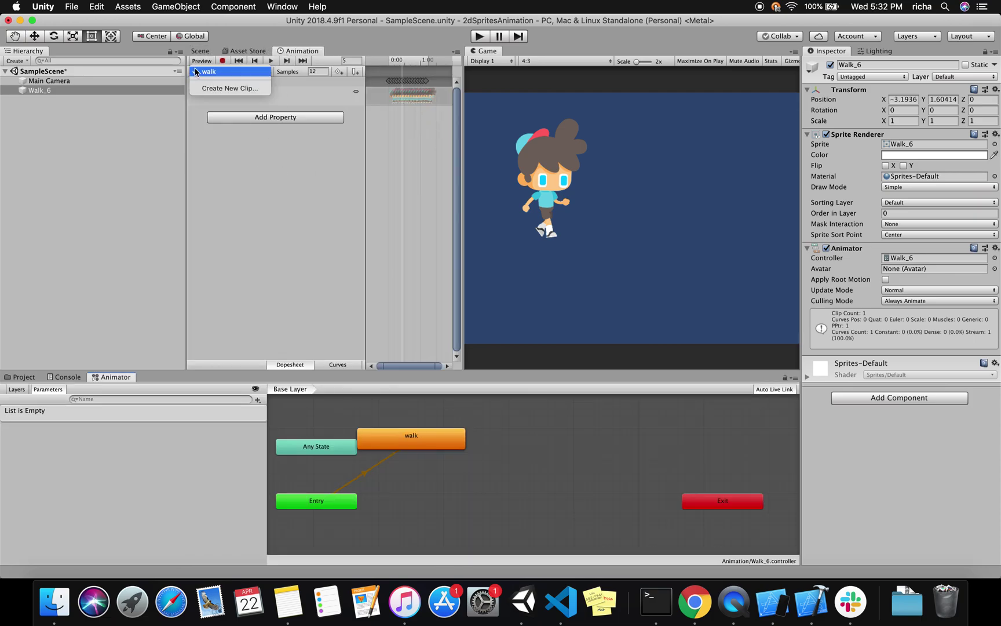
left_click(231, 88)
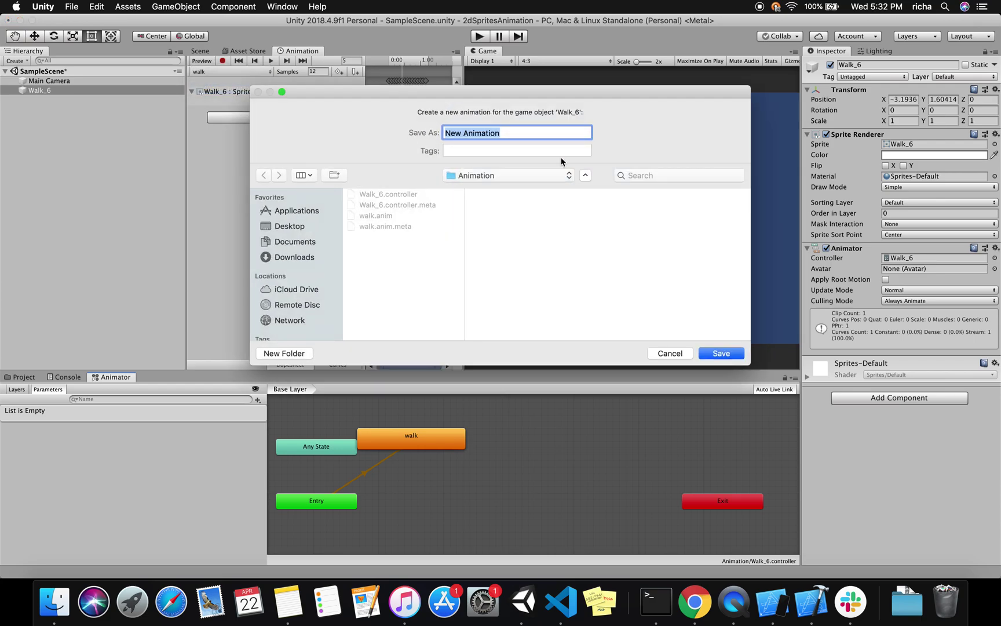
type("idle")
left_click(724, 353)
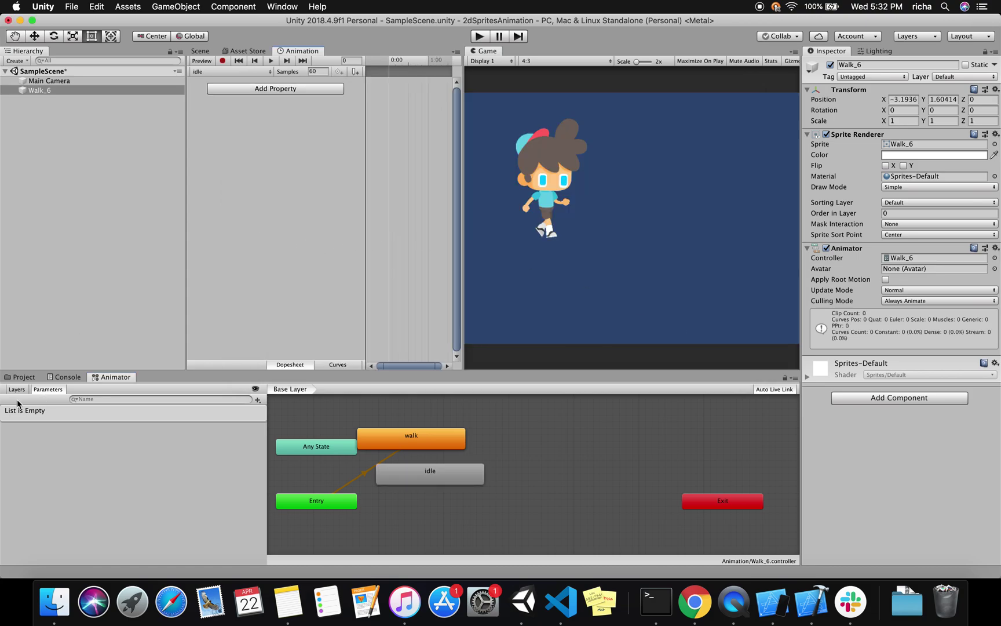
left_click(20, 377)
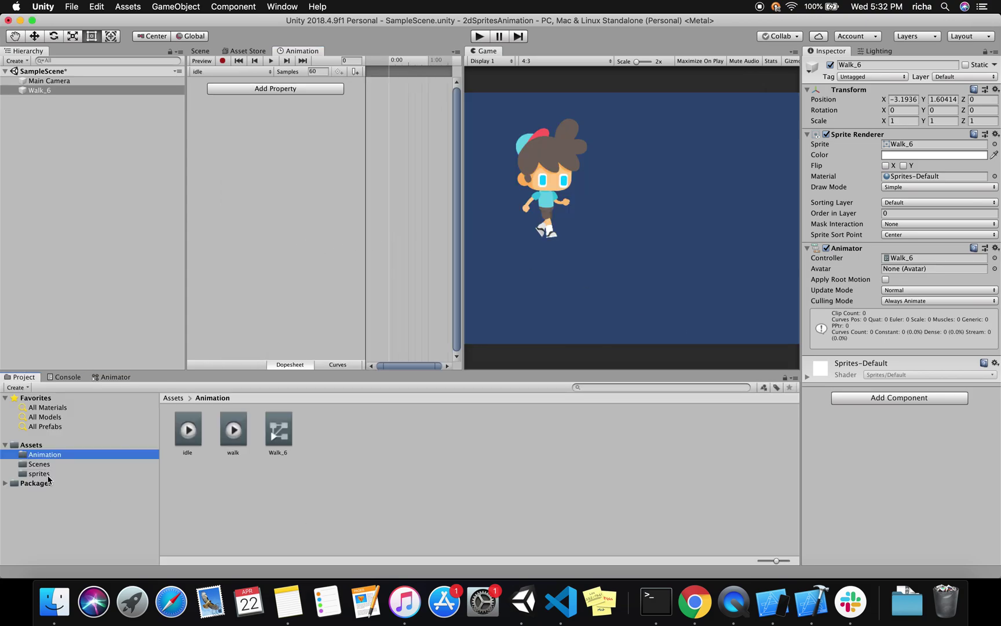
left_click(40, 474)
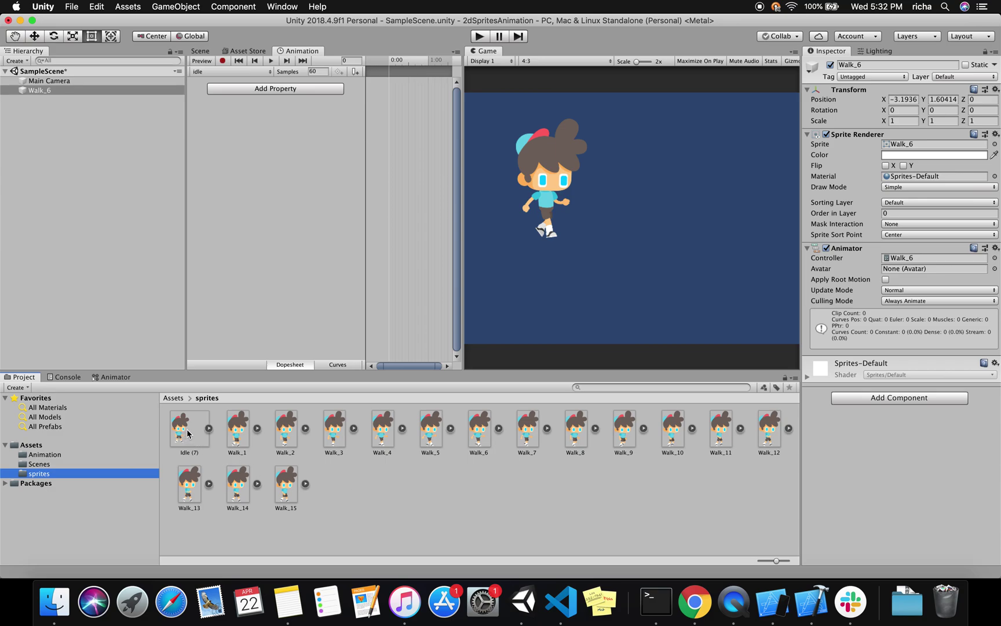
left_click_drag(187, 436, 392, 103)
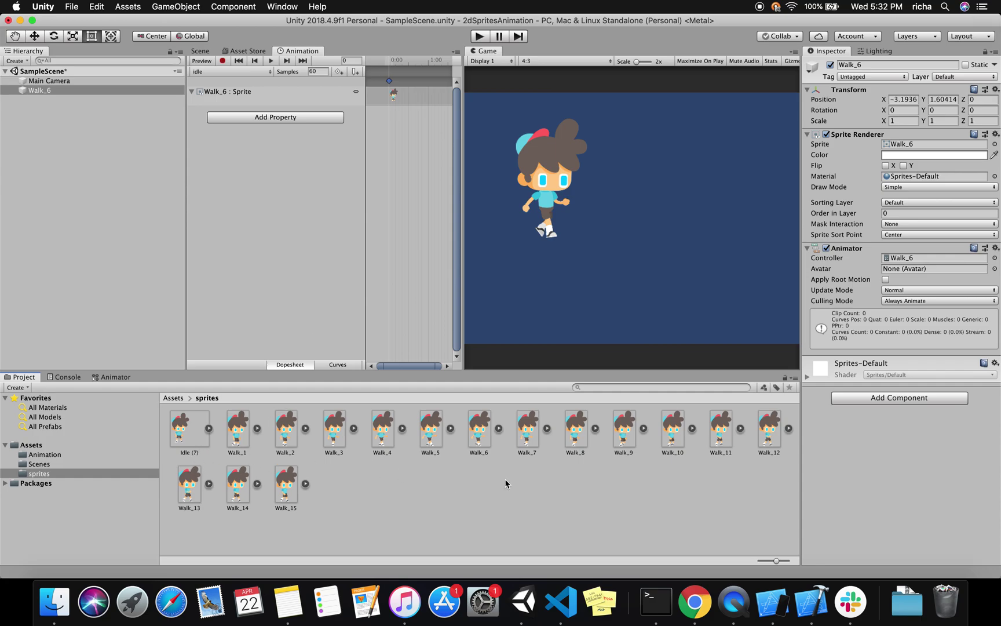
left_click(54, 601)
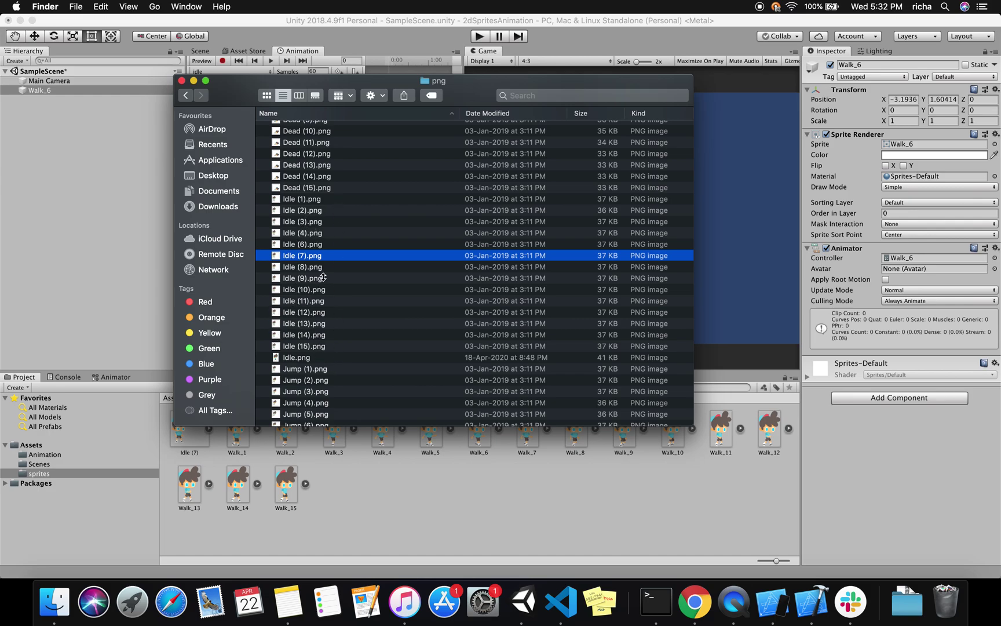
scroll(327, 255, "down", 5)
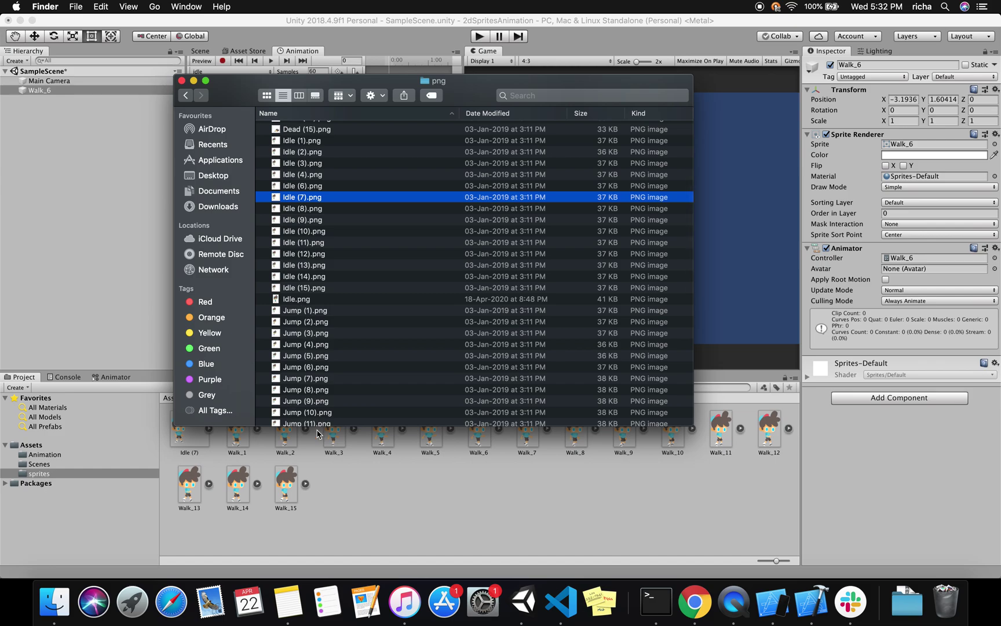
scroll(331, 369, "down", 5)
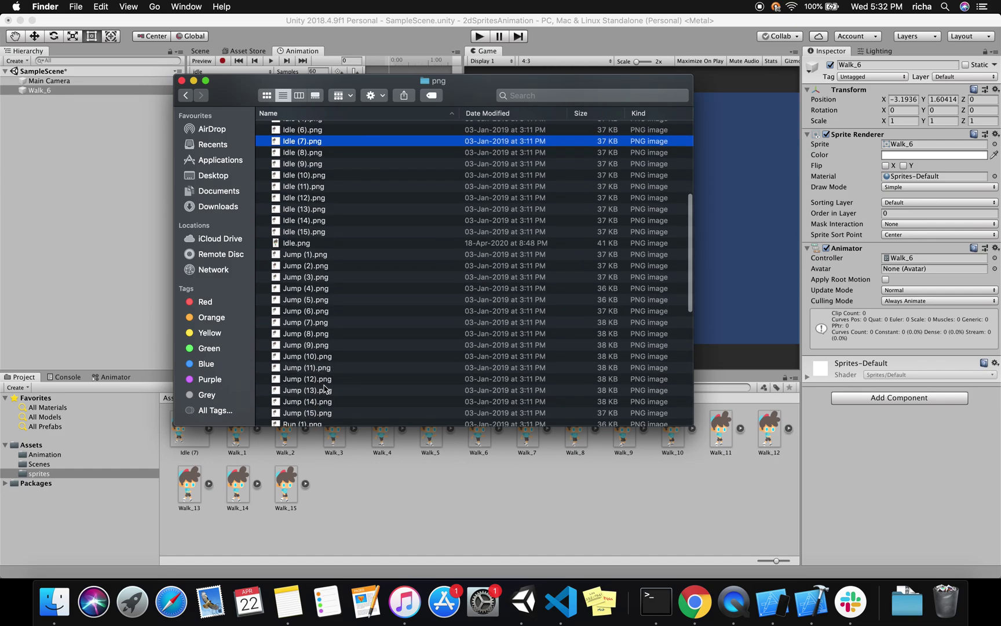
left_click(449, 490)
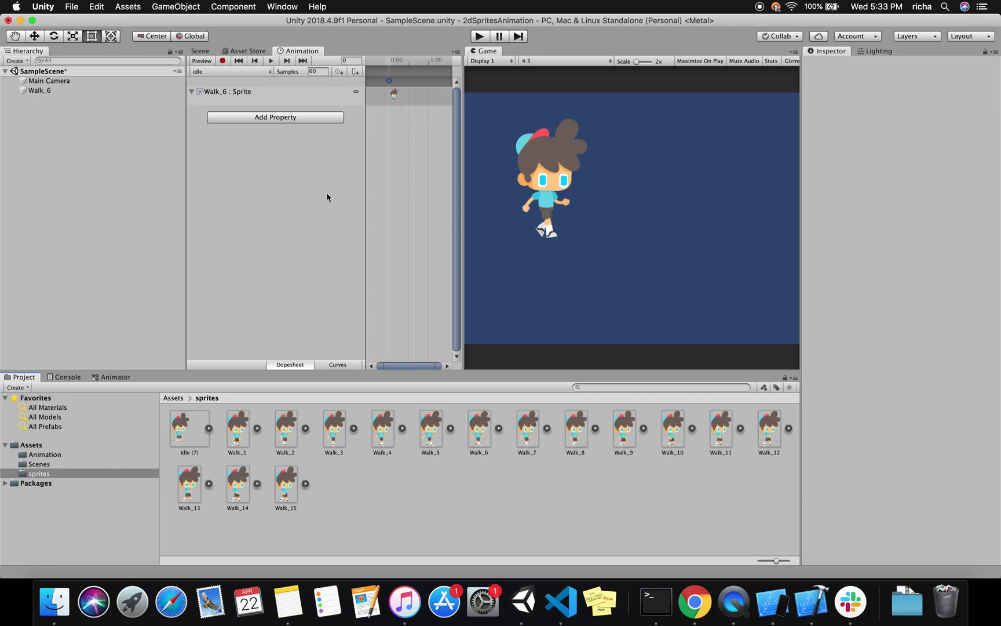
- Rearrange the idle, walk, Any State and Entry nodes in the Animator, then run the game
left_click_drag(300, 53, 97, 387)
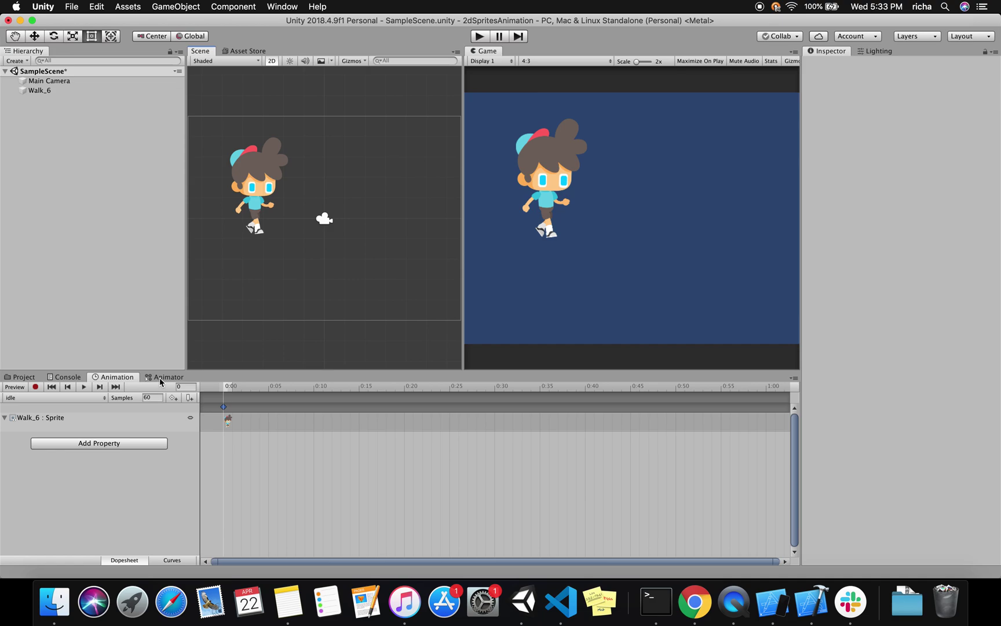
left_click(165, 377)
left_click_drag(427, 475, 476, 492)
left_click_drag(419, 445, 473, 438)
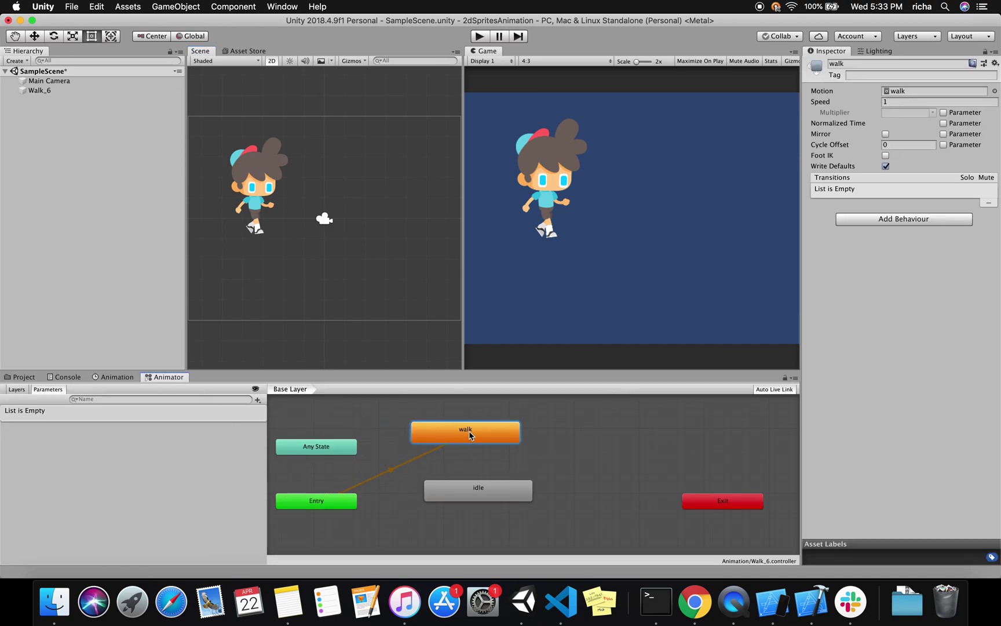
left_click_drag(341, 452, 352, 440)
left_click_drag(330, 504, 355, 492)
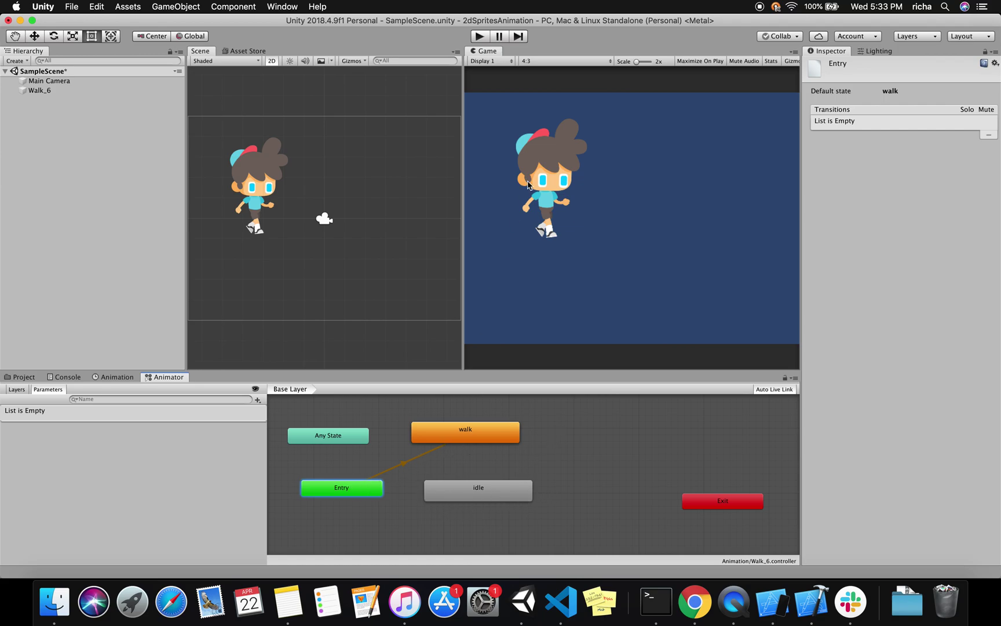
left_click(480, 37)
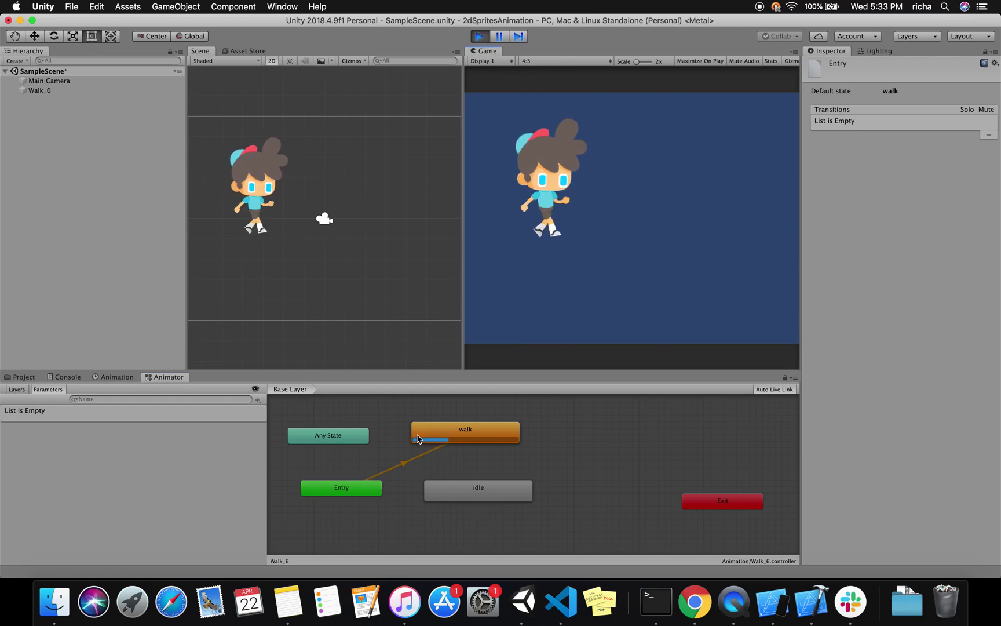
- Set idle as the Layer Default State, then run and stop the game to confirm the idle pose
left_click(480, 35)
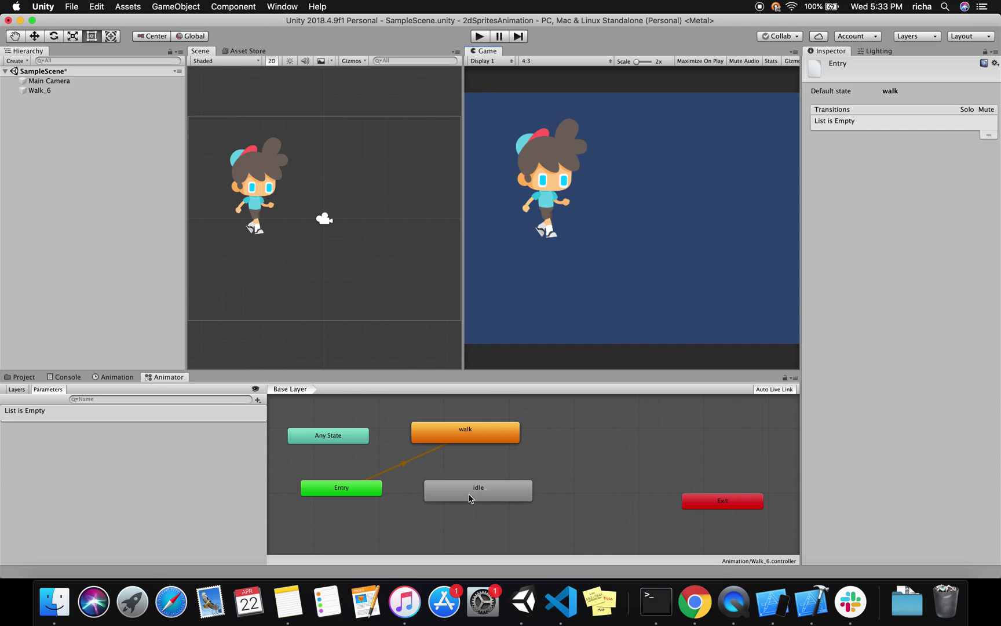
right_click(469, 498)
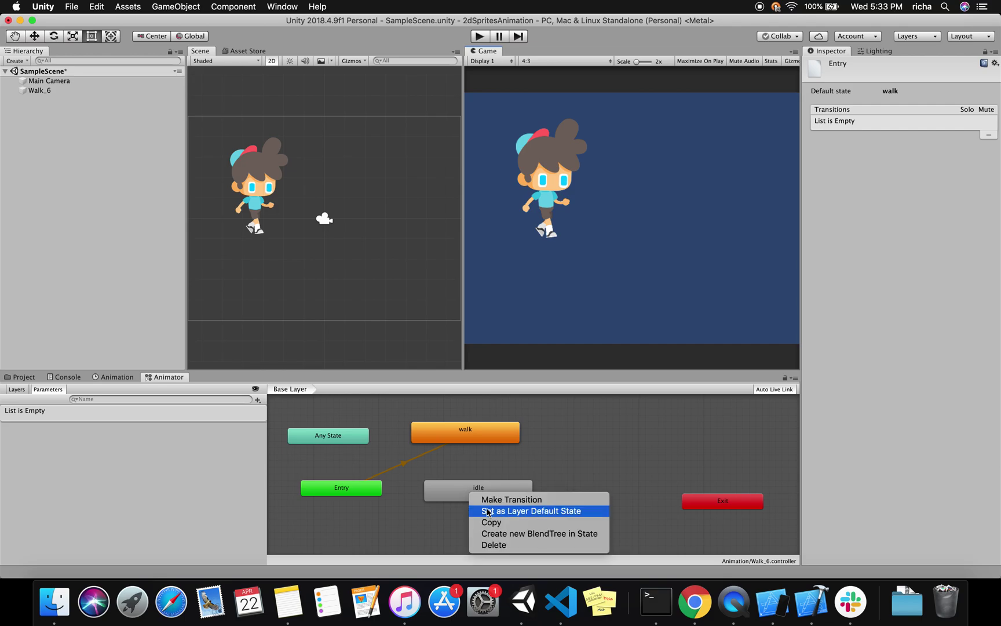
left_click(558, 512)
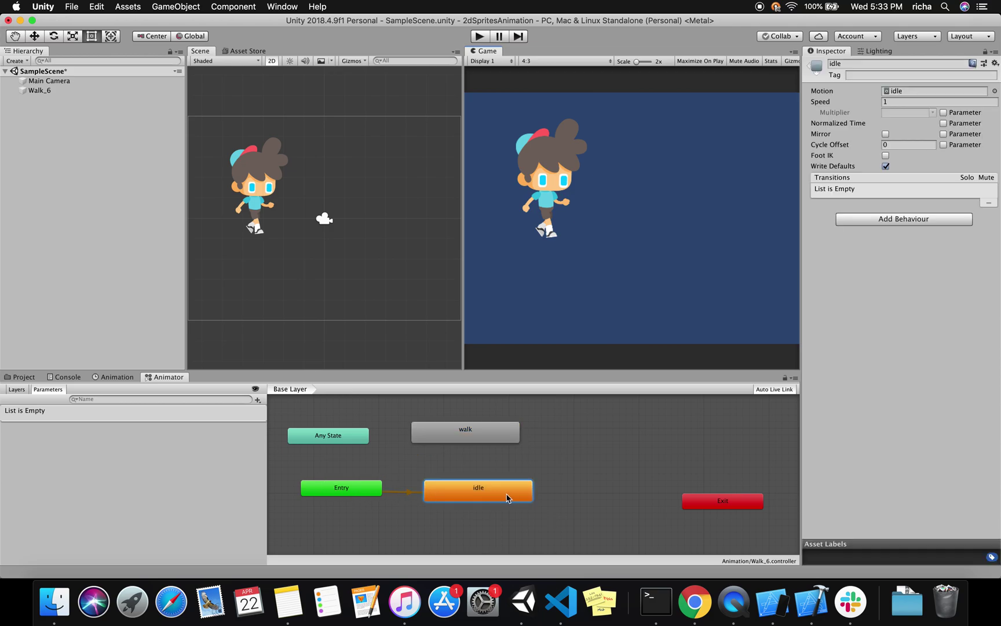
left_click(480, 36)
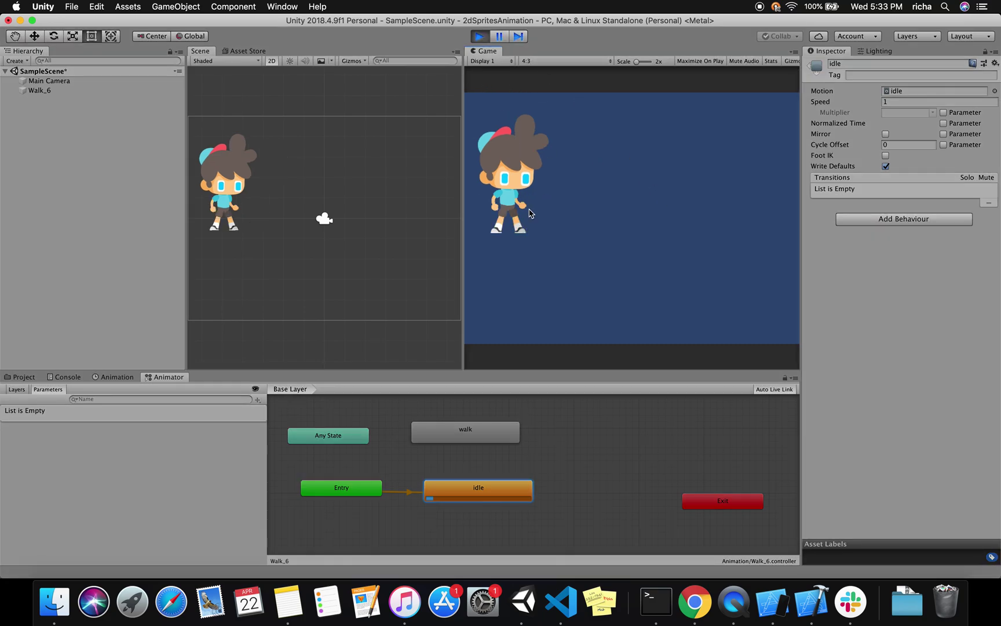
left_click(480, 36)
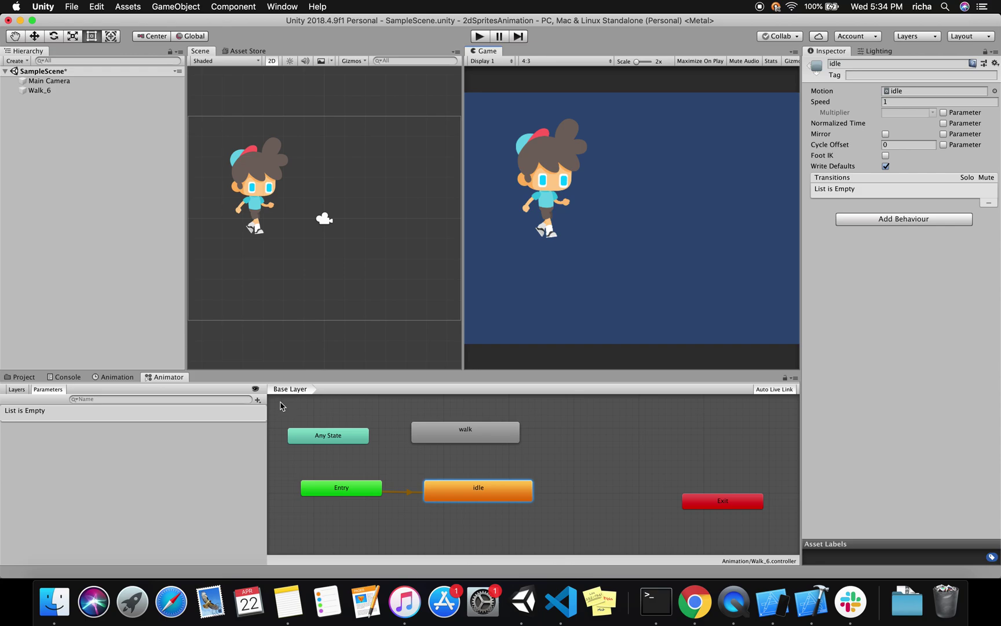
- Add a bool Animator parameter named 'walk', left unchecked
left_click(259, 401)
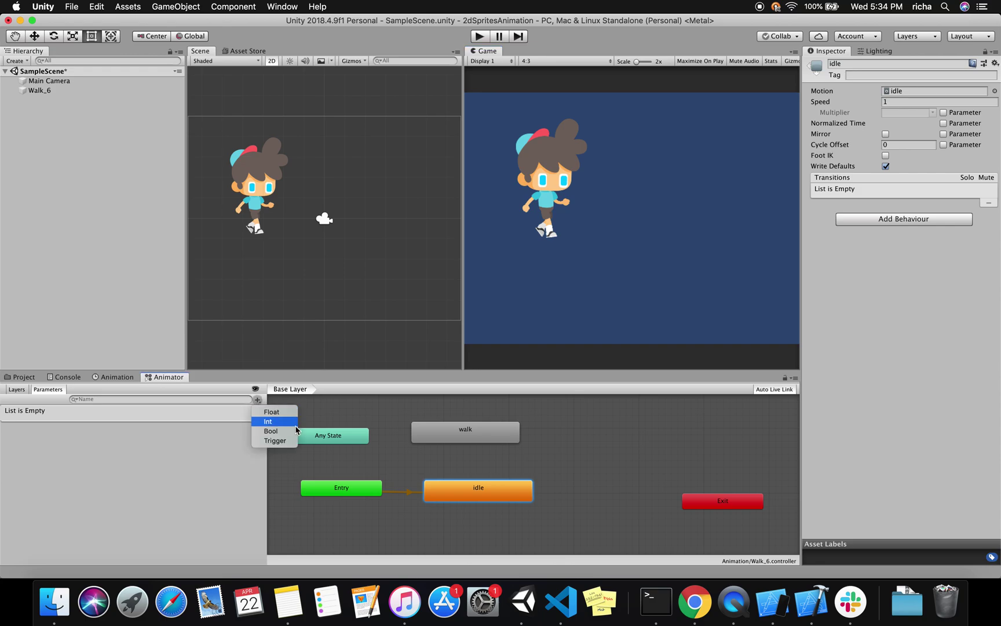
left_click(278, 429)
type("walk")
key("Return")
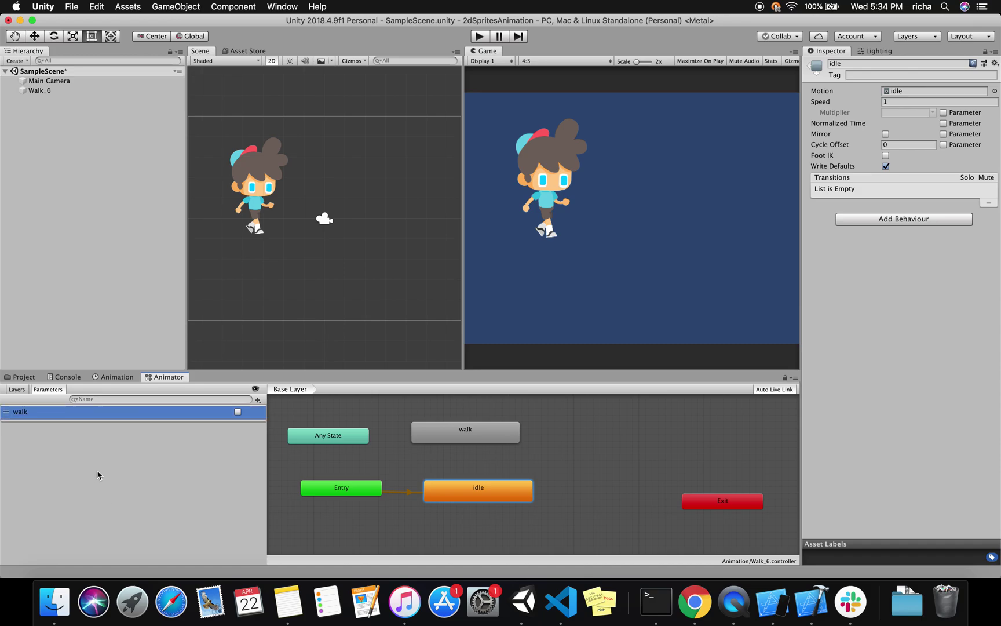
left_click(237, 413)
- Create transitions from idle to walk and from walk back to idle
left_click(457, 495)
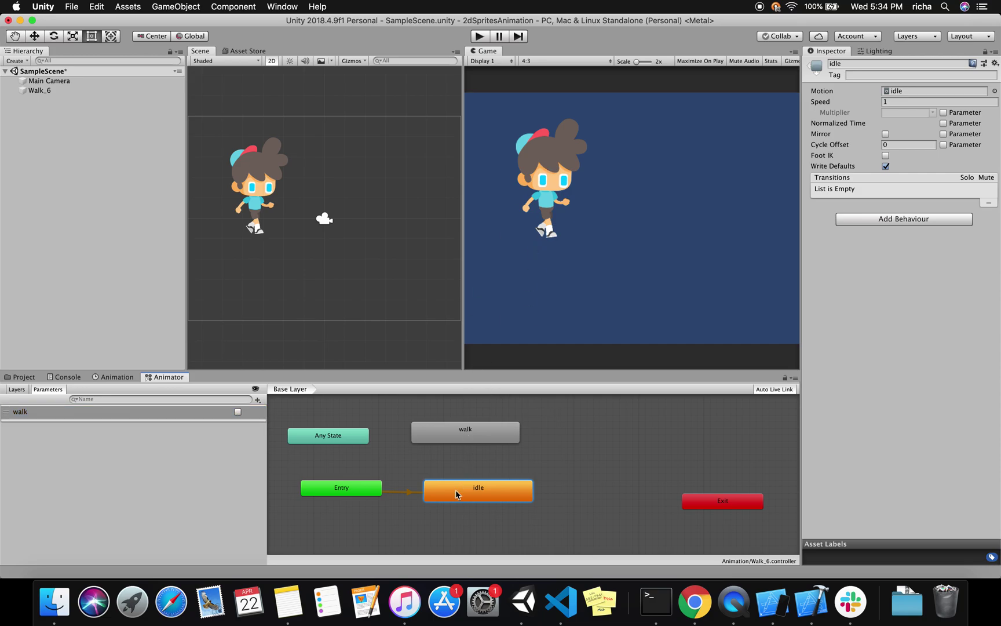
right_click(457, 494)
left_click(469, 496)
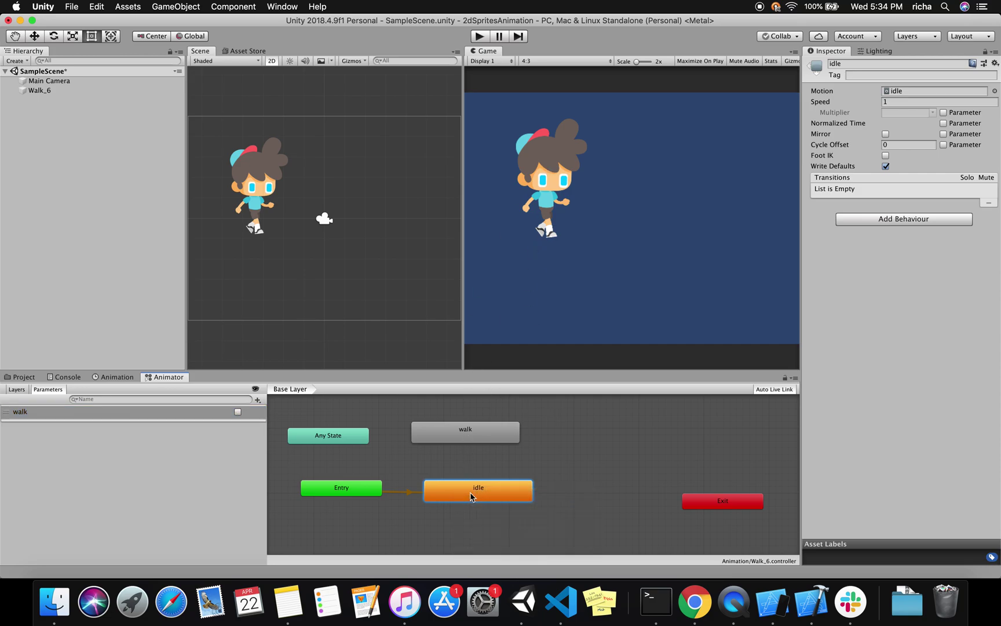
left_click(457, 438)
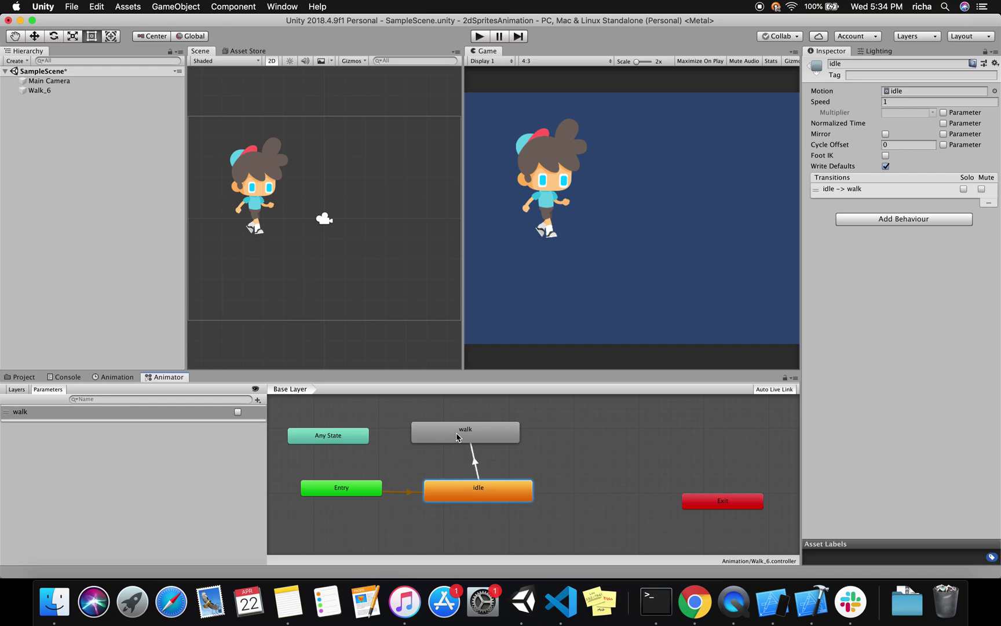
right_click(497, 435)
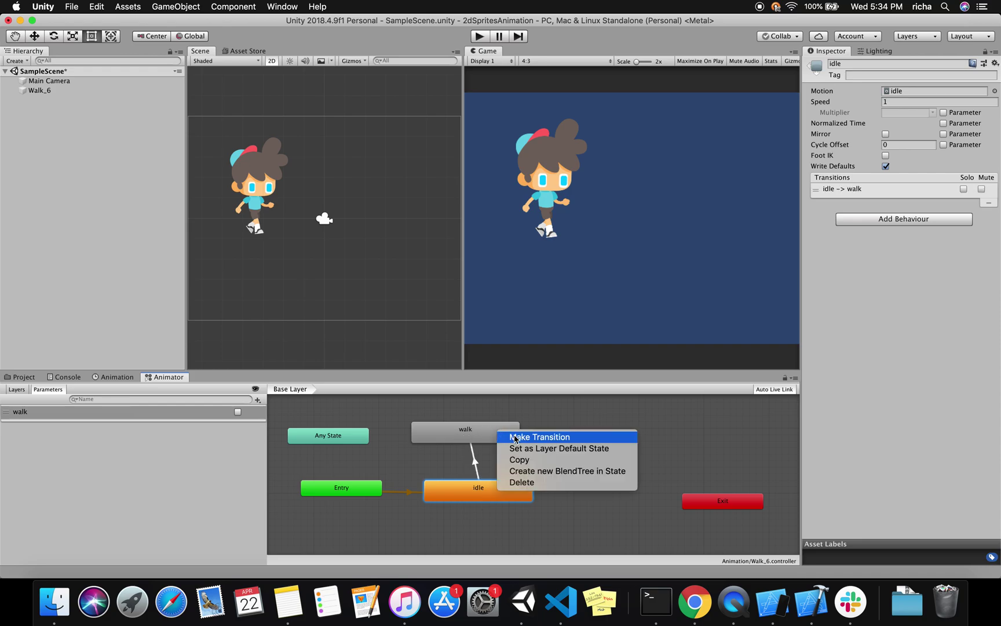
left_click(516, 437)
left_click(471, 491)
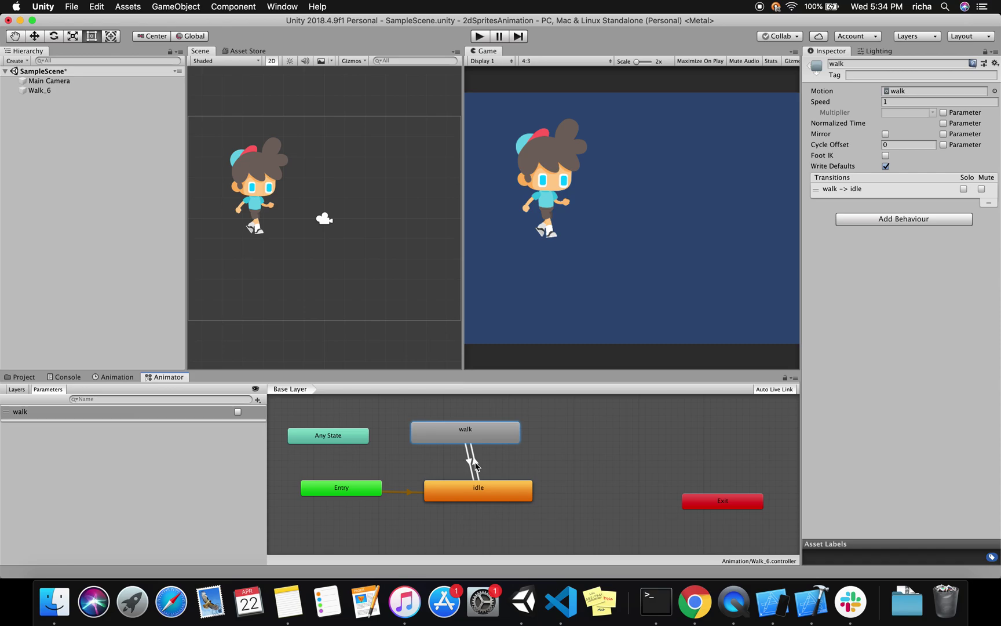
- Give the idle-to-walk transition a condition requiring walk to be true
left_click(475, 465)
scroll(997, 210, "down", 3)
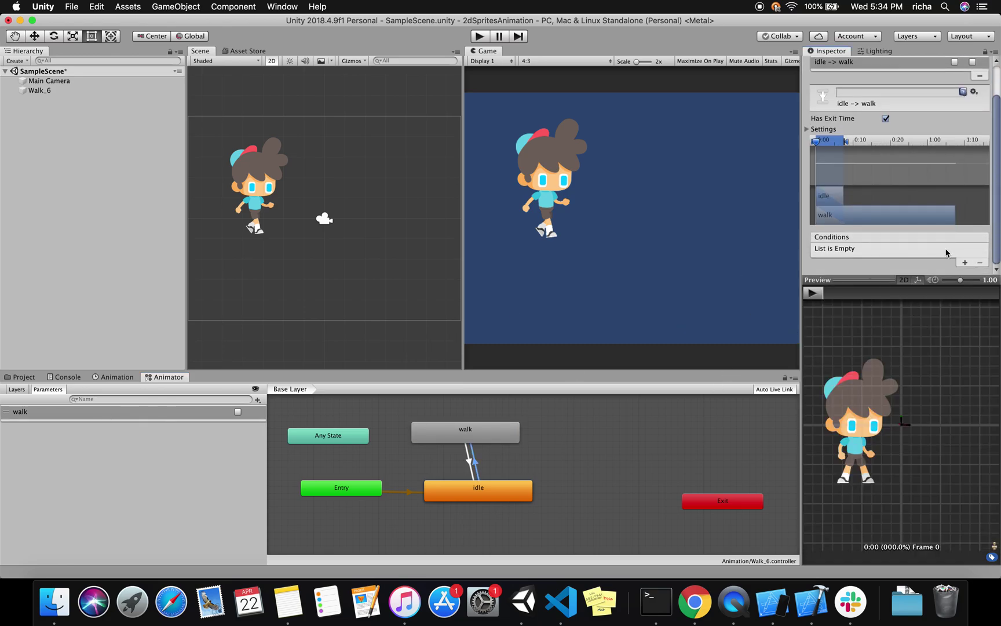
left_click(965, 263)
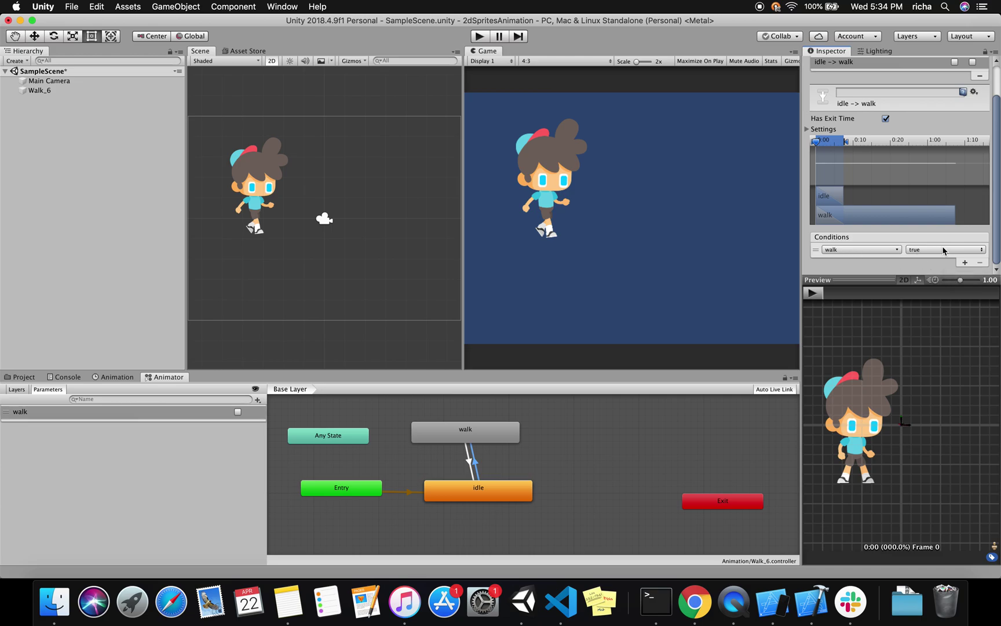
- Give the walk-to-idle transition a walk condition set to false
left_click(469, 463)
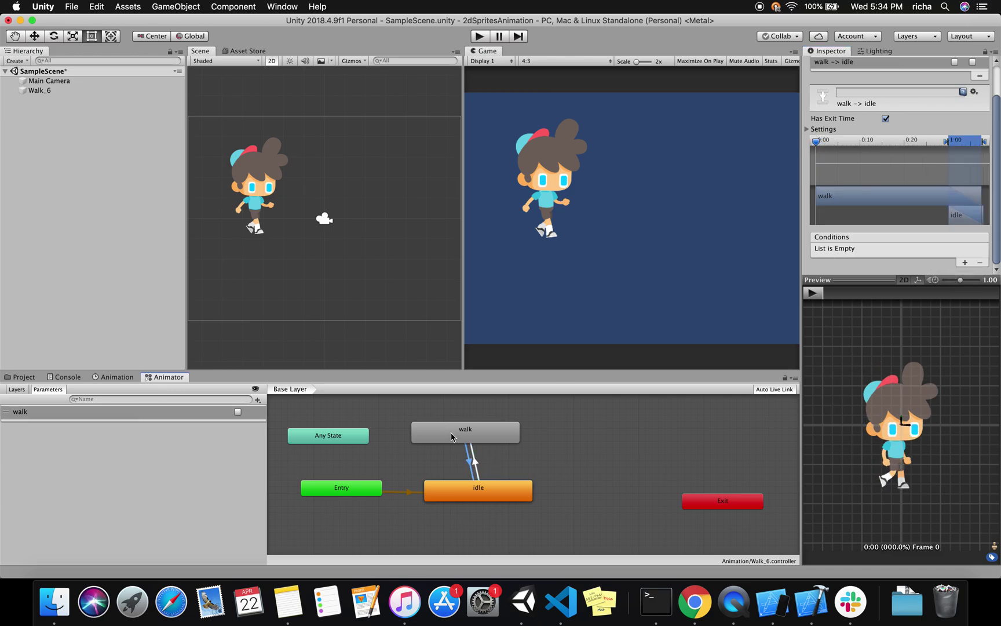
left_click(471, 464)
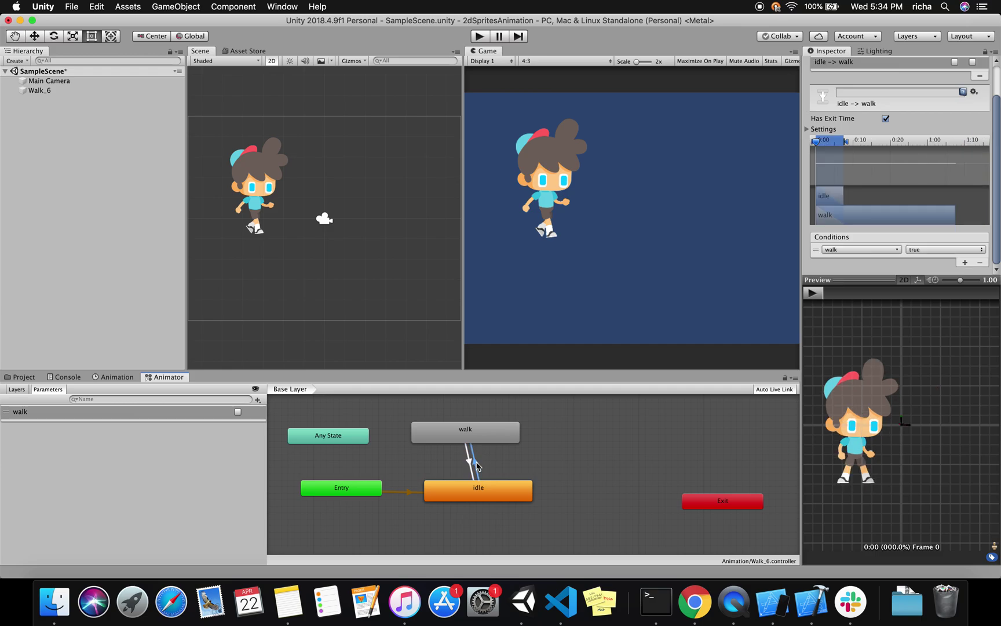
left_click(470, 464)
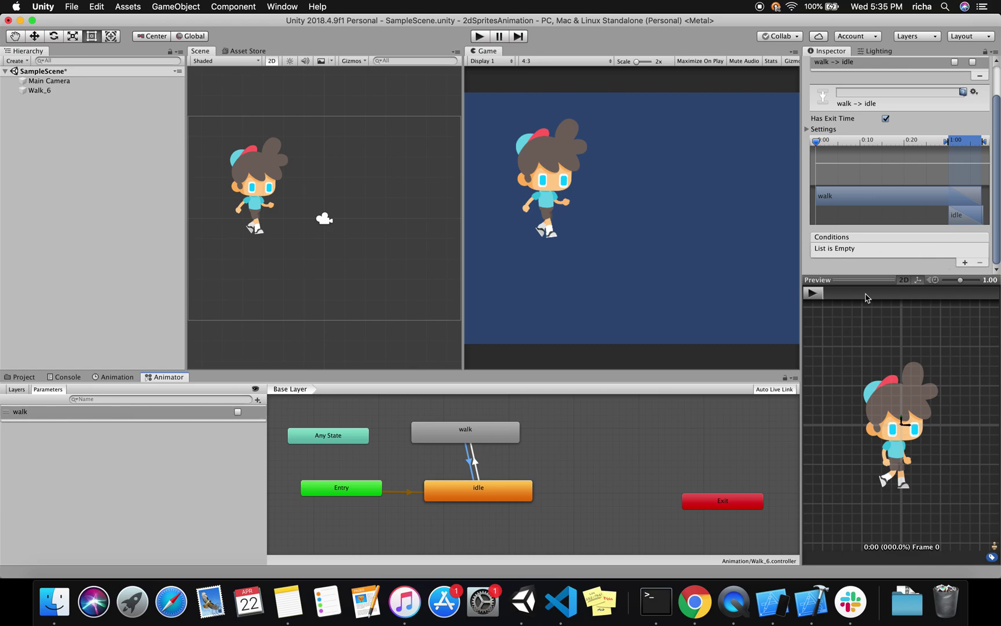
left_click(965, 264)
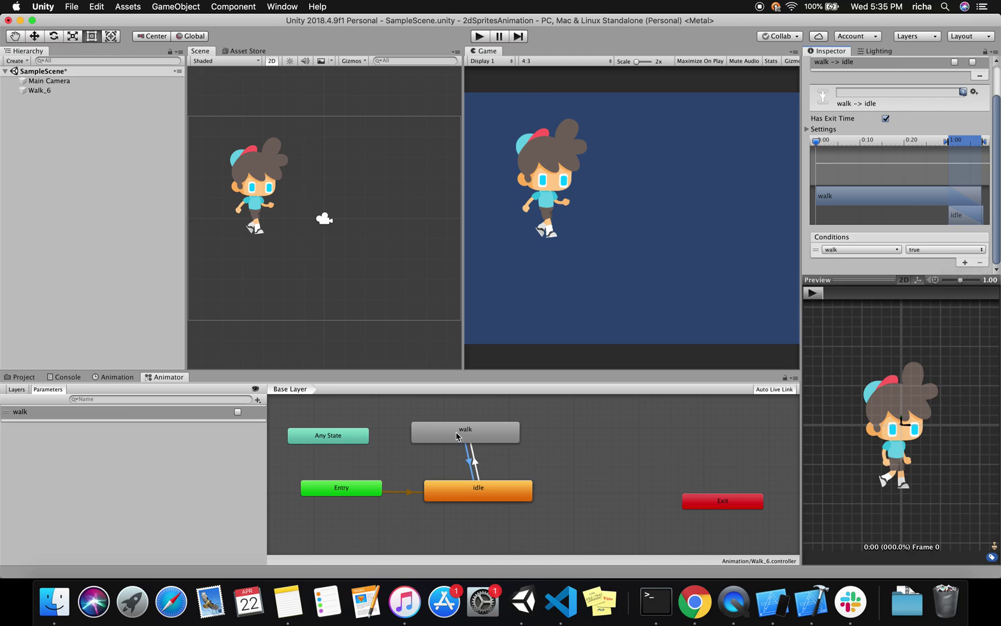
left_click(953, 255)
left_click(945, 250)
left_click(934, 266)
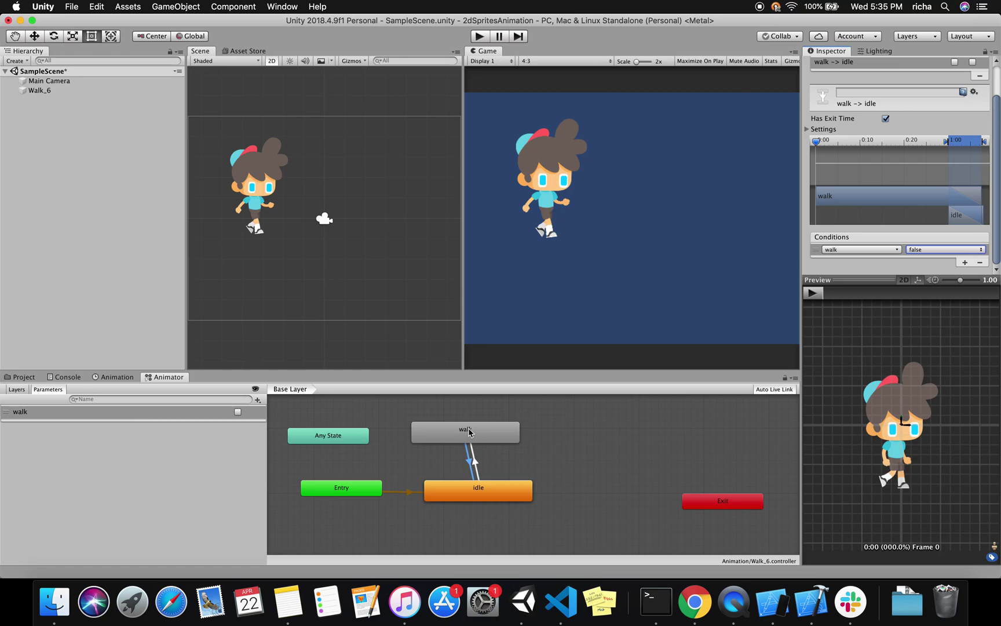
- Play the game, tick walk on then off to test, and select Walk_6
left_click(479, 37)
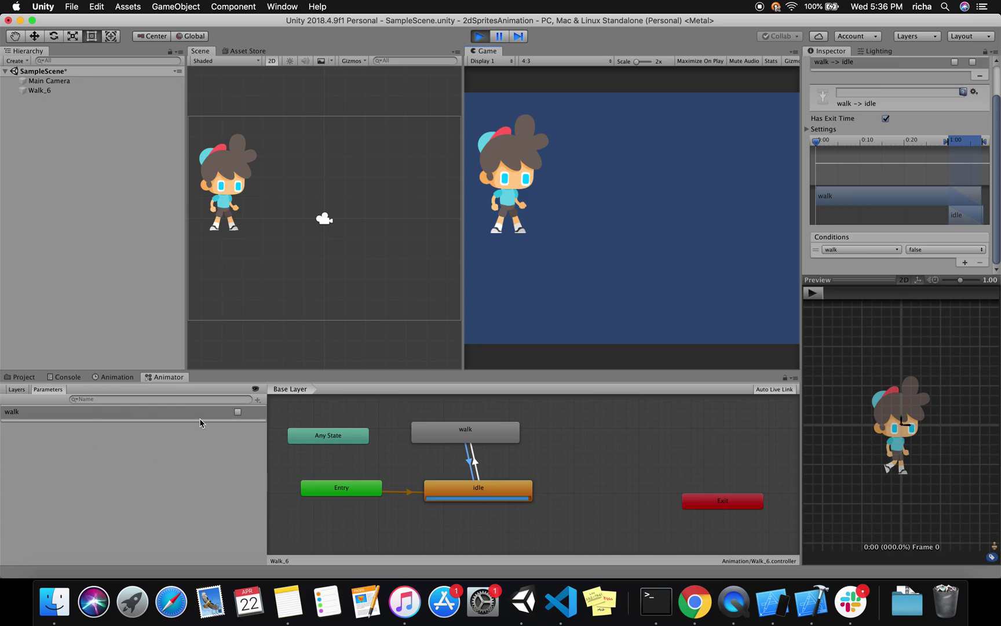
left_click(237, 412)
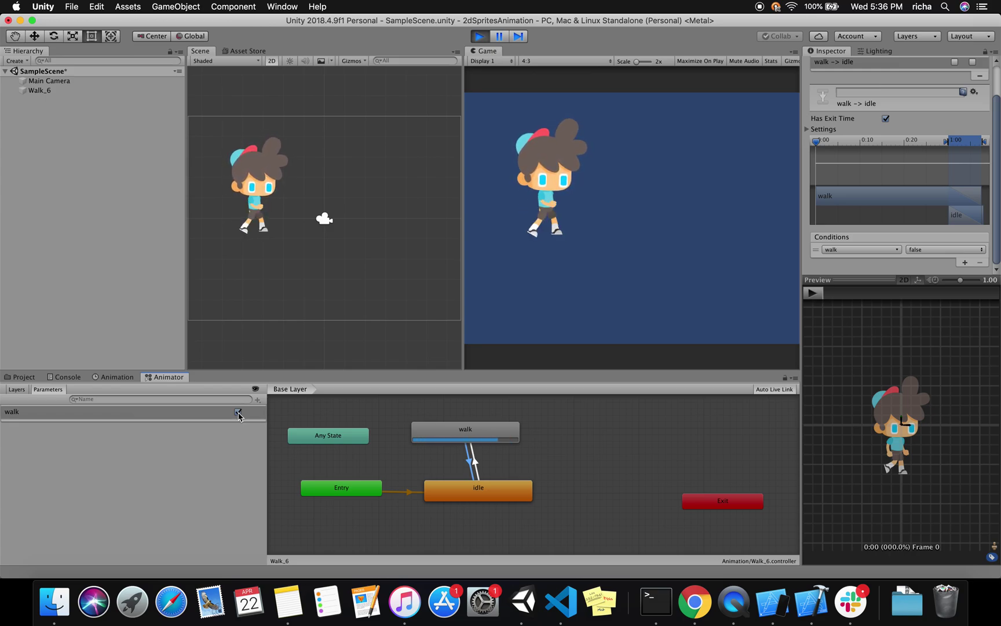
left_click(238, 412)
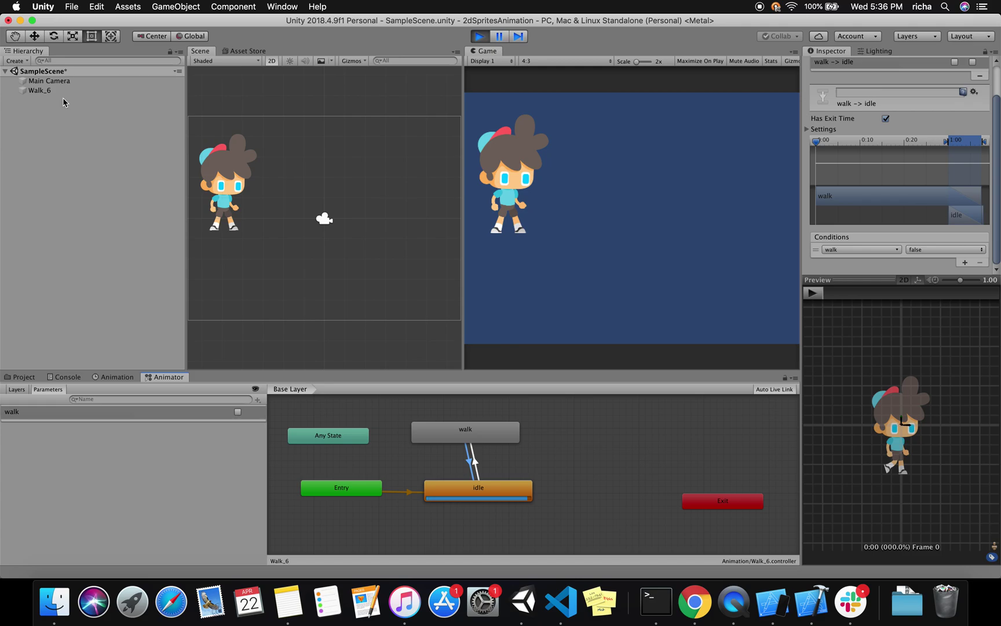
left_click(298, 88)
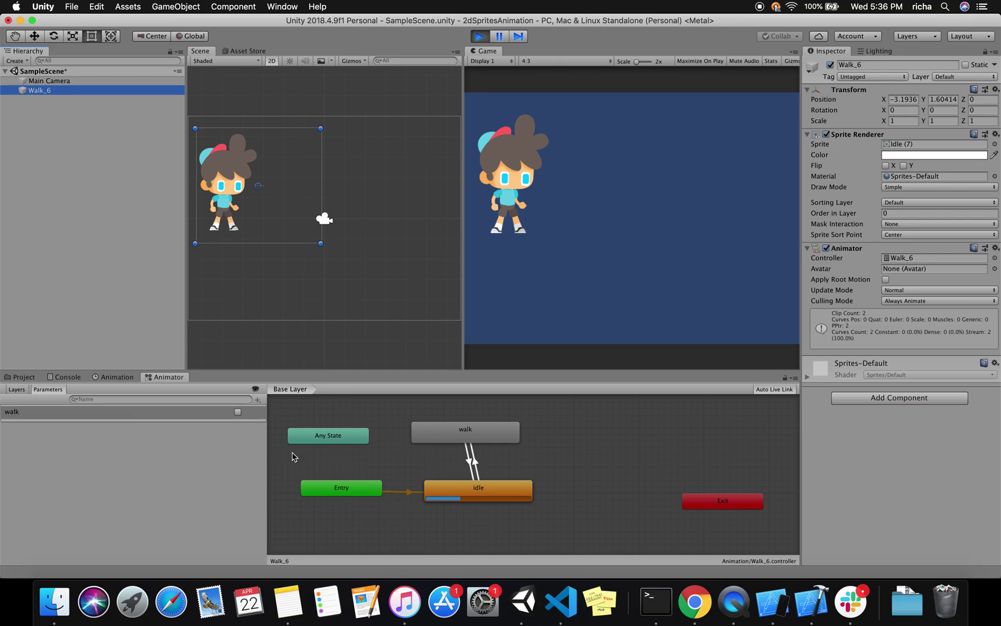
- Show the Animation timeline and check the idle and walk clips without changing them
left_click(116, 377)
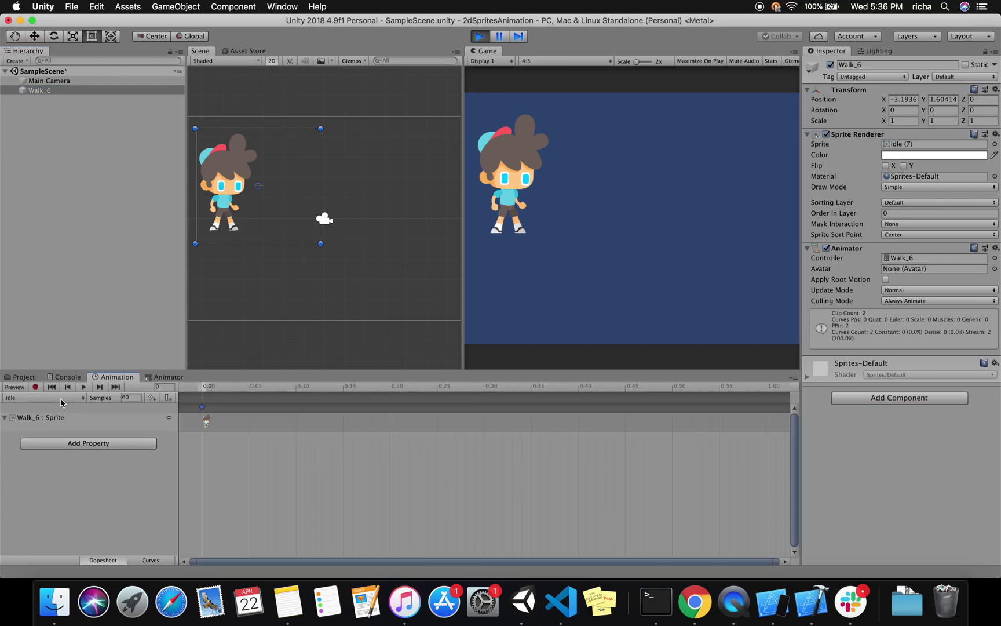
left_click(20, 398)
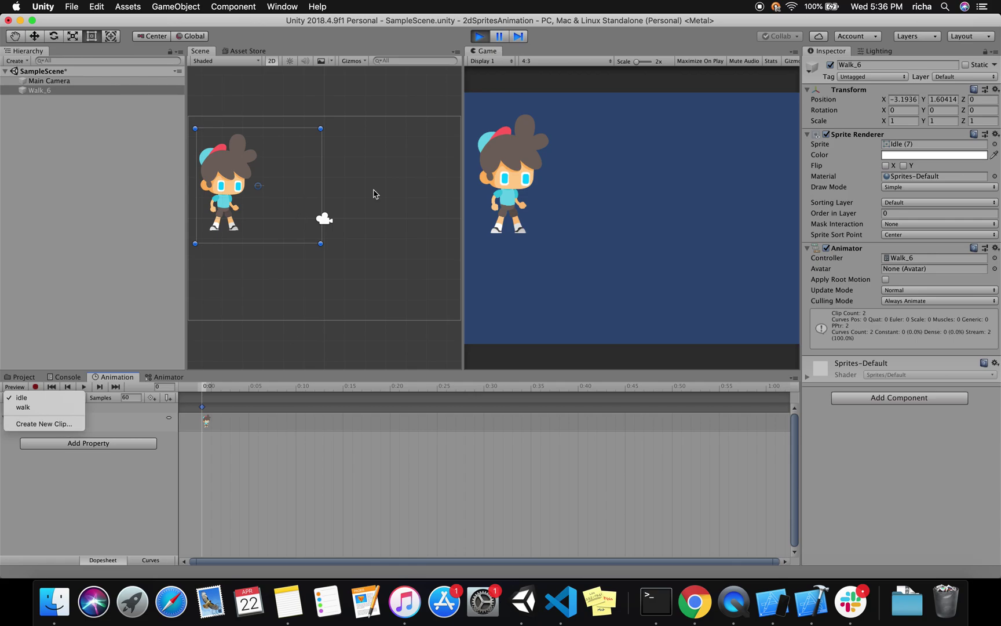
left_click(130, 487)
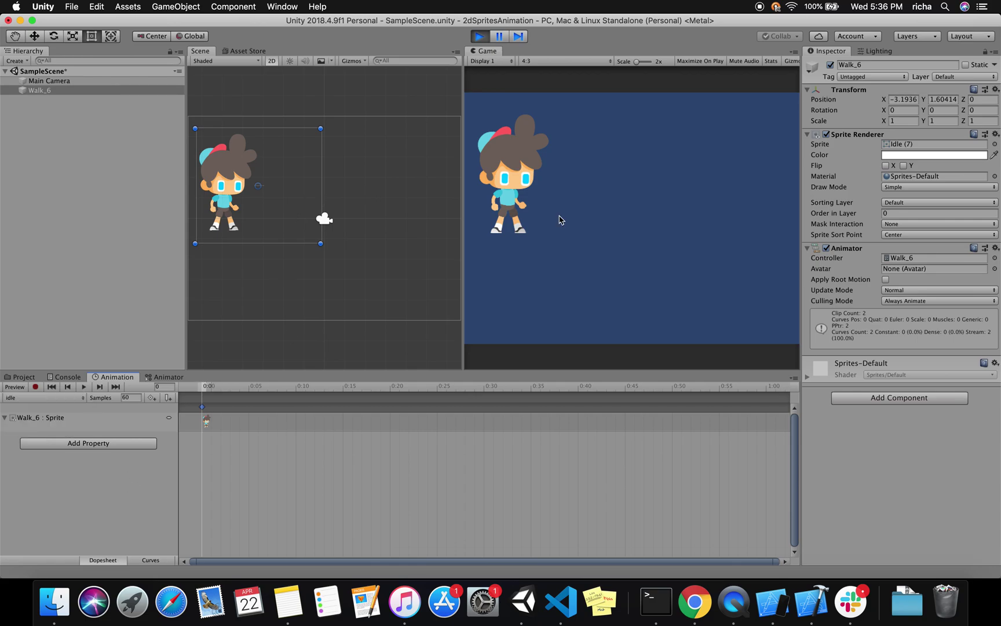